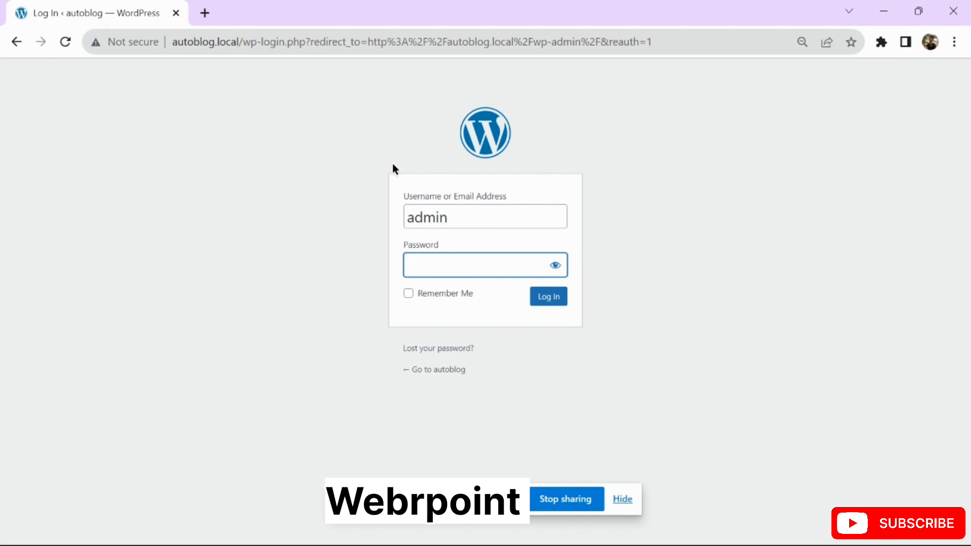
# Log in to the WordPress admin, dismissing Chrome's password breach warning and save-password prompt
pyautogui.write('admin')
pyautogui.press('Return')
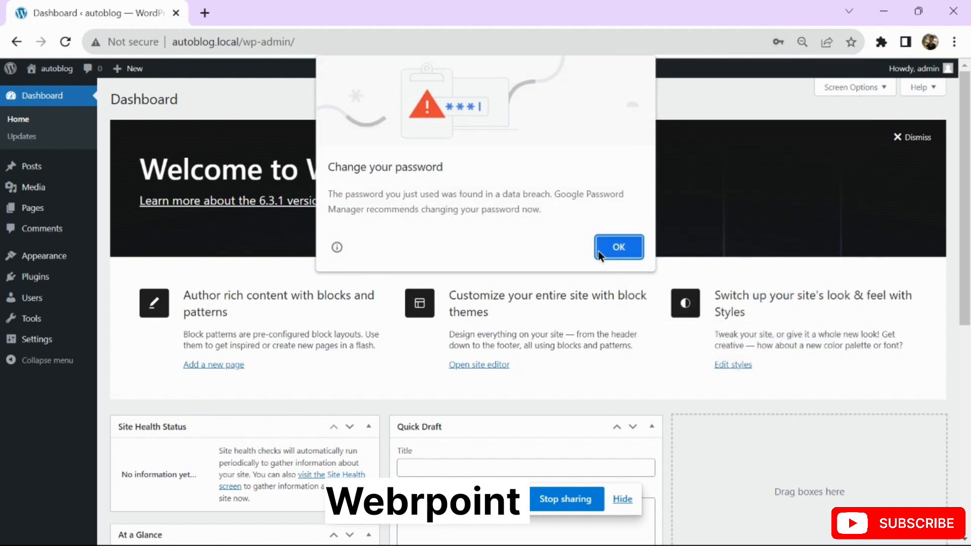
pyautogui.click(616, 257)
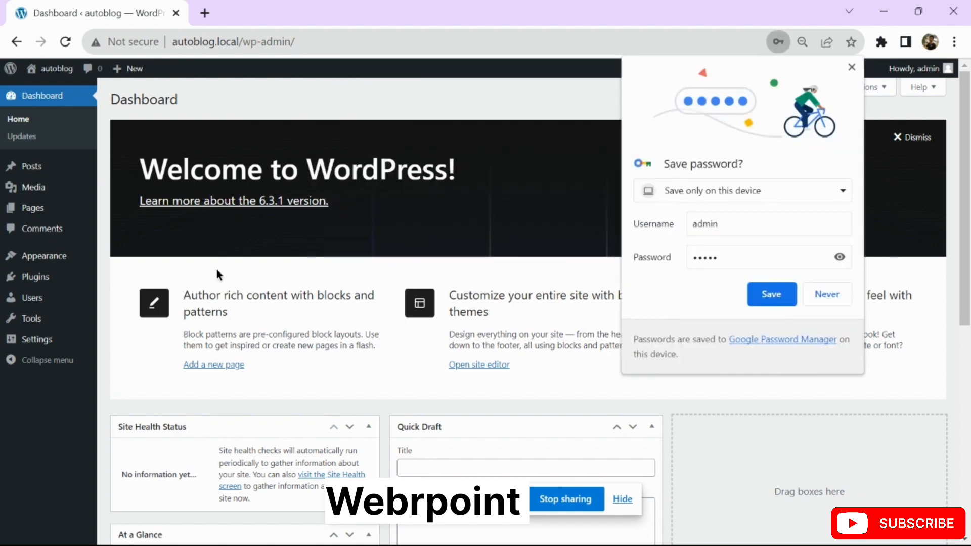
pyautogui.click(853, 69)
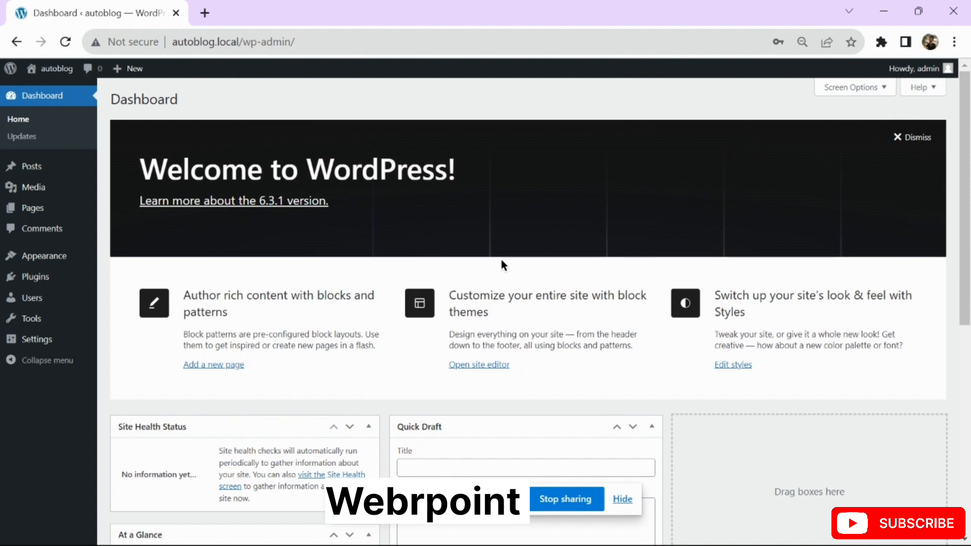
pyautogui.moveTo(55, 265)
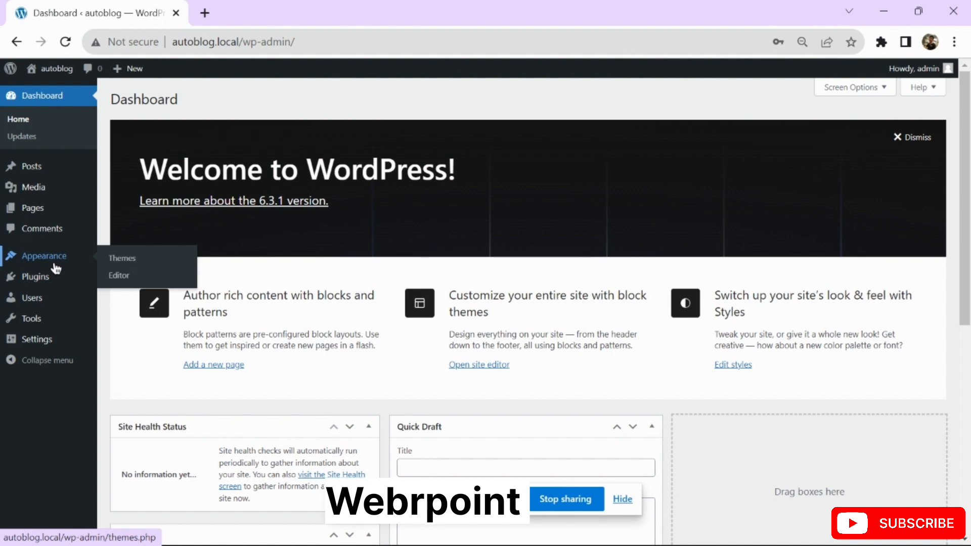
# Find GeneratePress by searching 'generate press' among new themes, install it and activate it
pyautogui.click(113, 261)
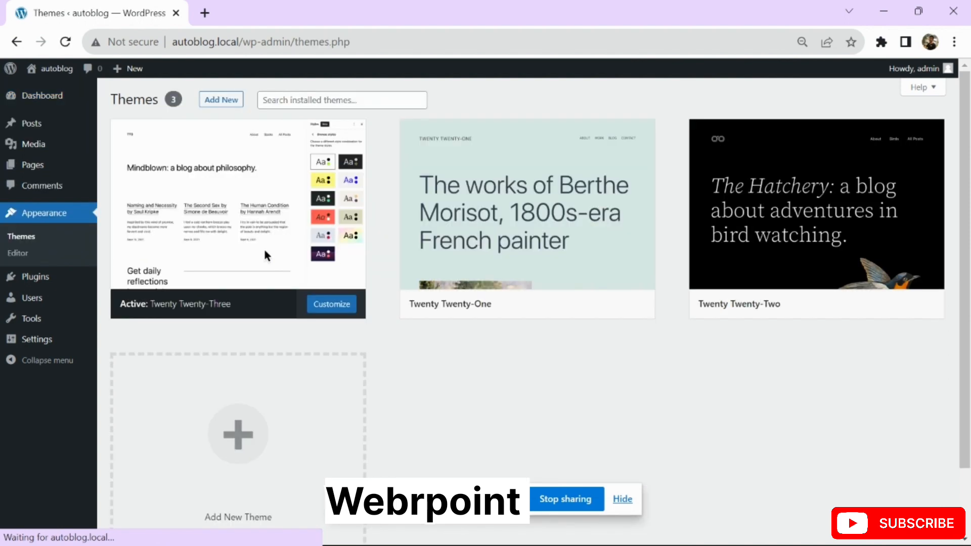
pyautogui.click(227, 99)
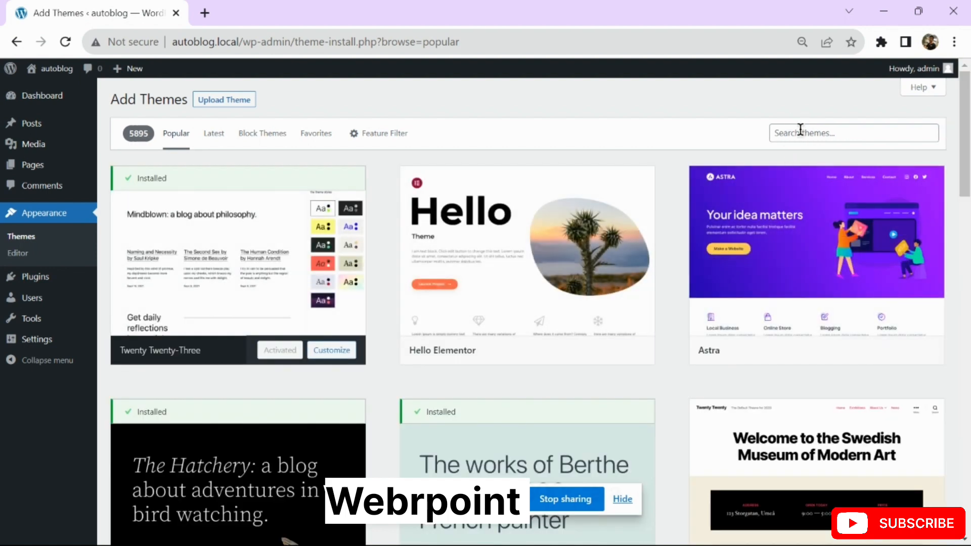
pyautogui.moveTo(785, 260)
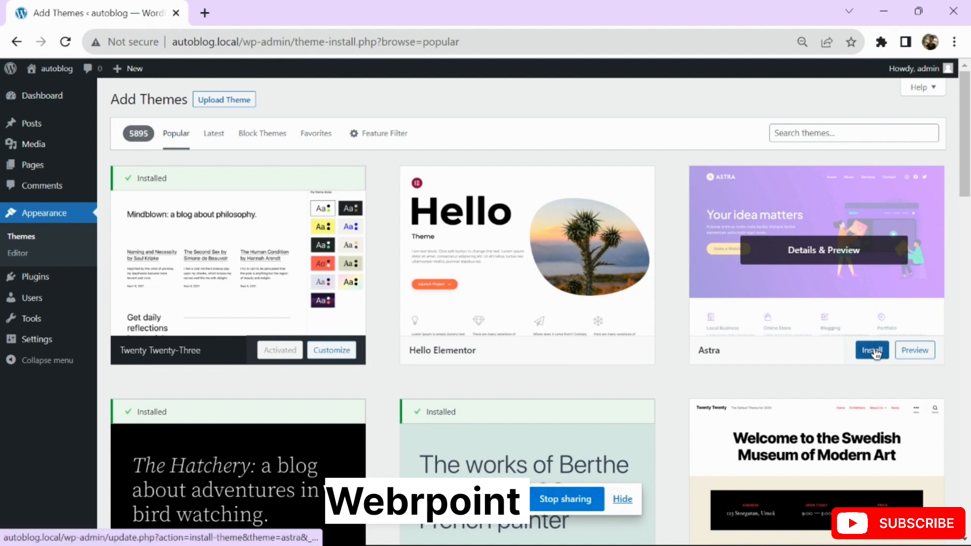
pyautogui.click(819, 133)
pyautogui.write('gene')
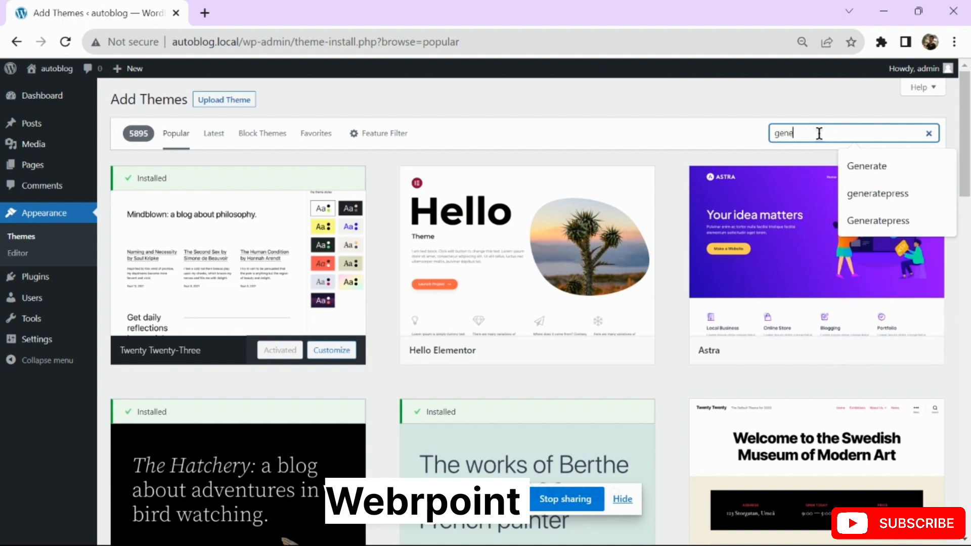
pyautogui.write('rate p')
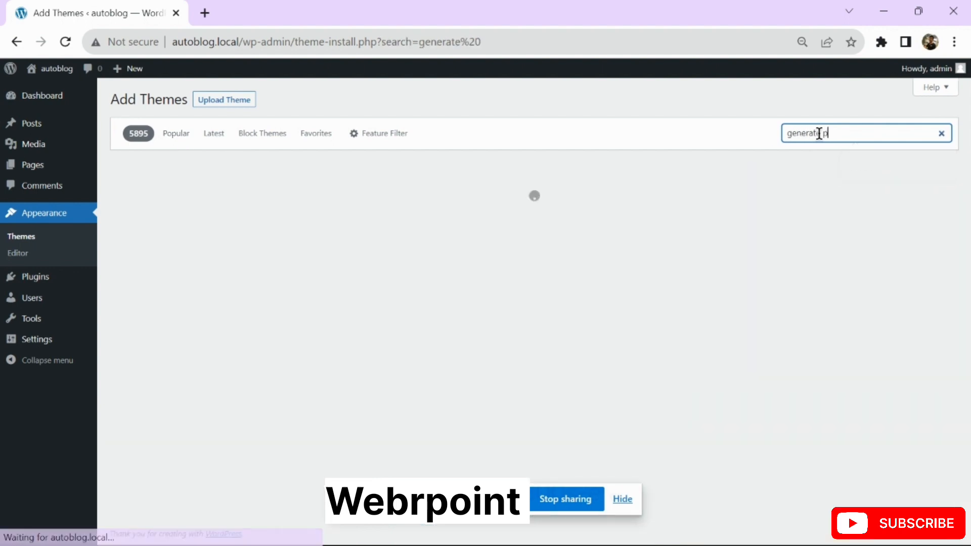
pyautogui.write('ress')
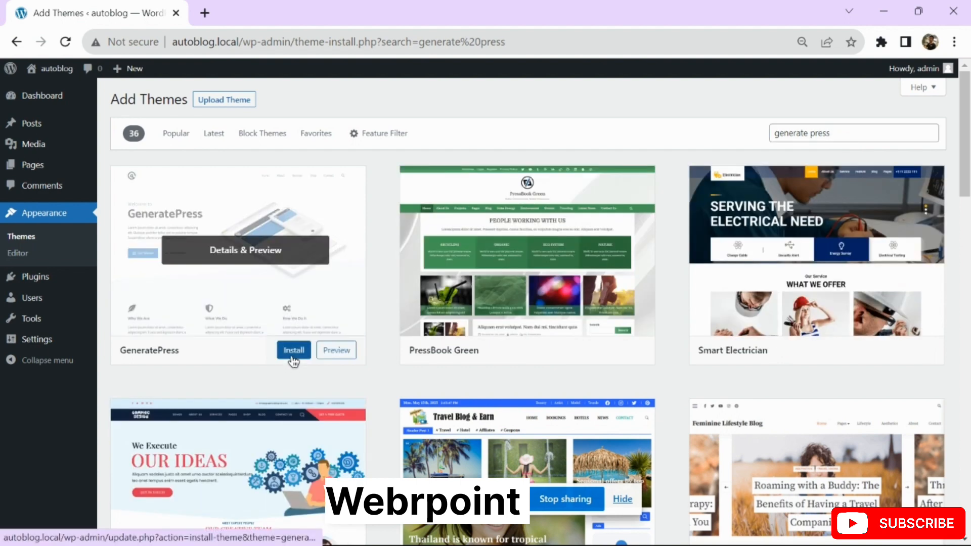
pyautogui.click(292, 356)
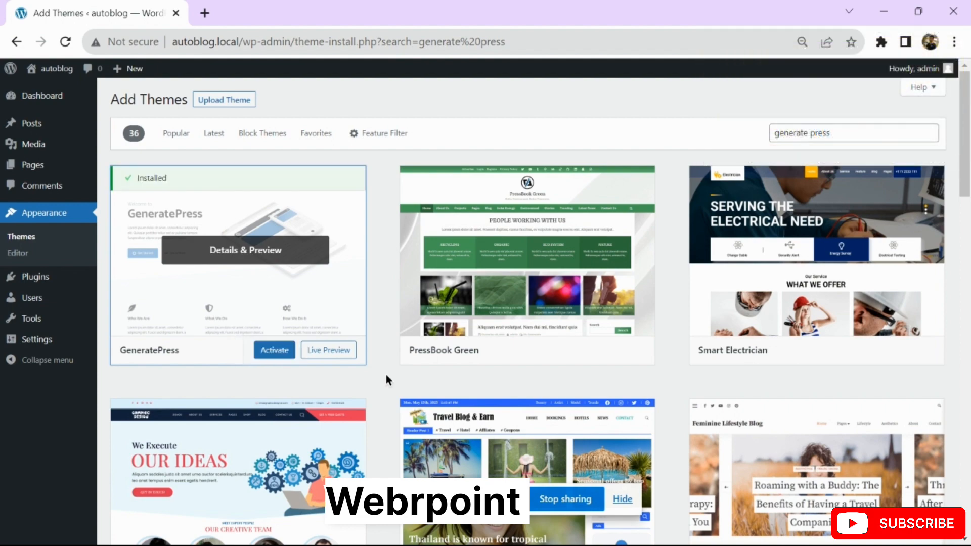
pyautogui.click(265, 354)
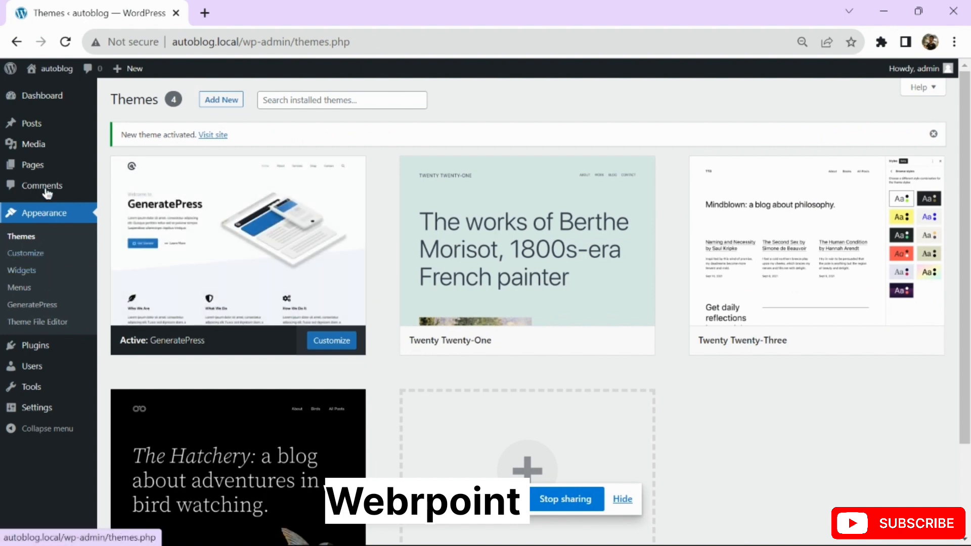
# Search new plugins for 'wpematico', then install and activate WPeMatico RSS Feed Fetcher
pyautogui.click(30, 127)
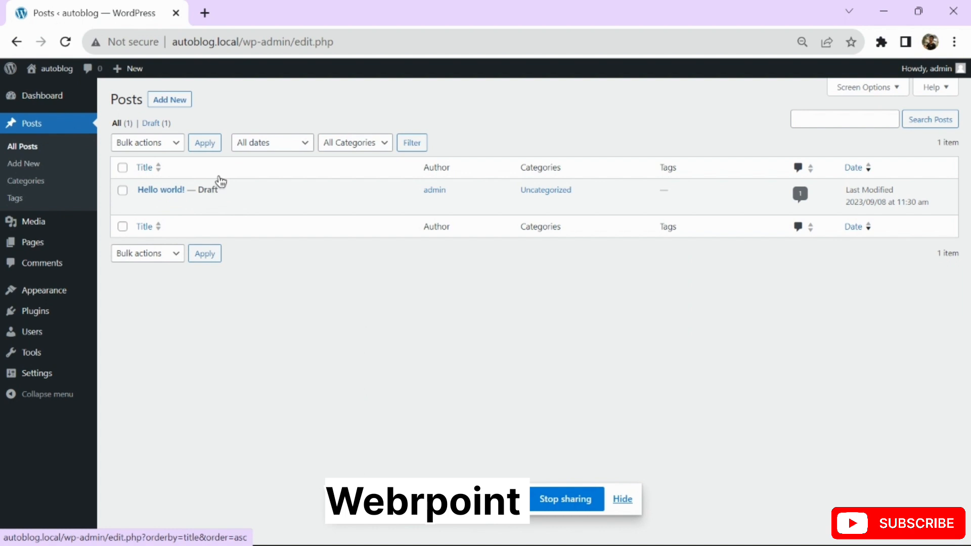
pyautogui.click(50, 311)
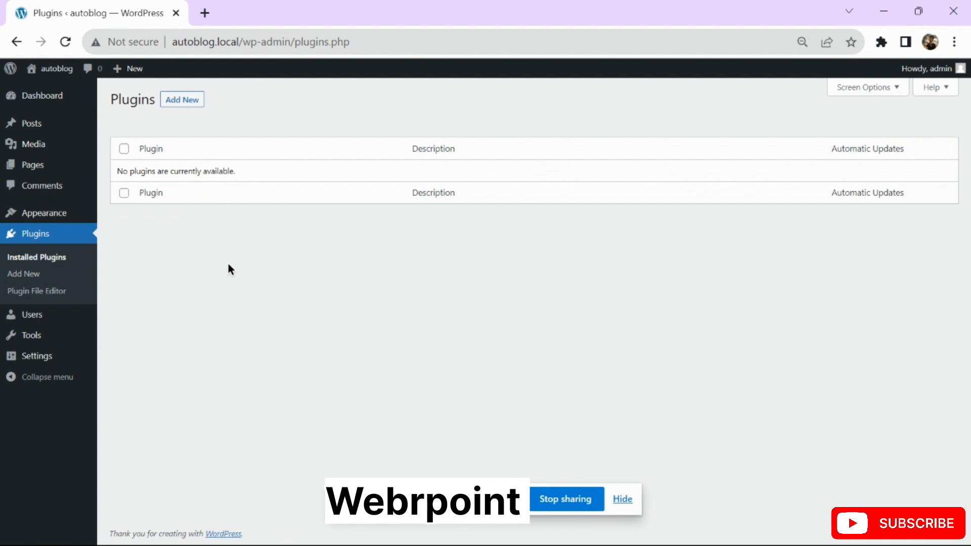
pyautogui.click(177, 102)
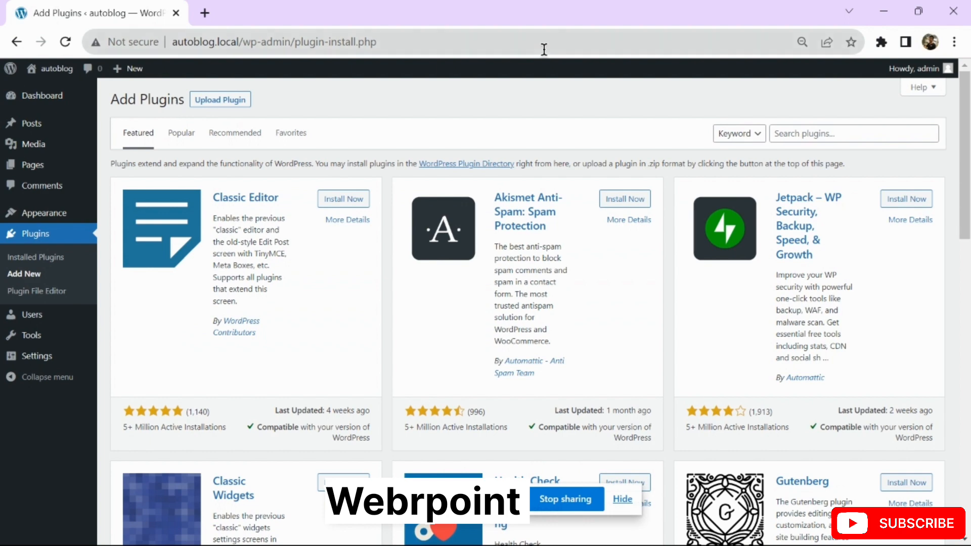
pyautogui.click(787, 141)
pyautogui.write('wpem')
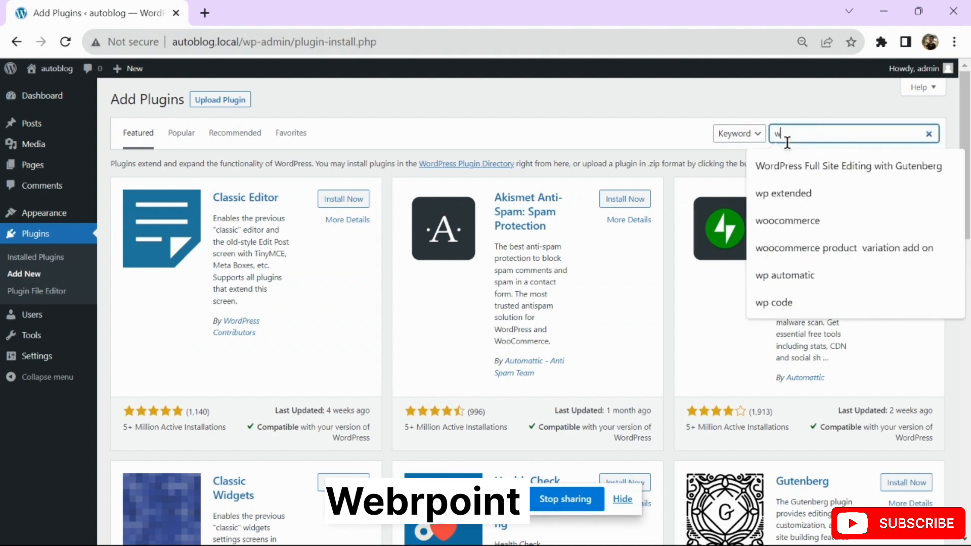
pyautogui.write('atico')
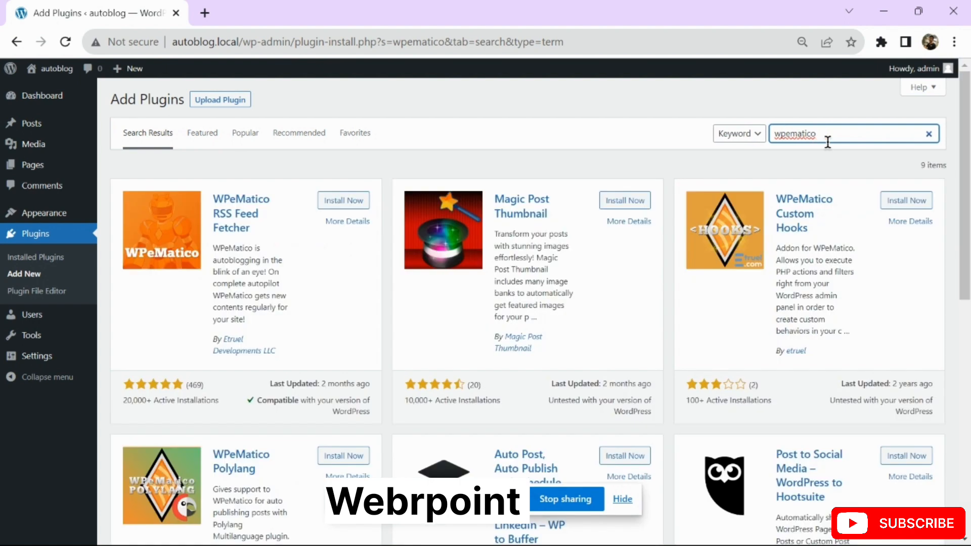
pyautogui.click(358, 202)
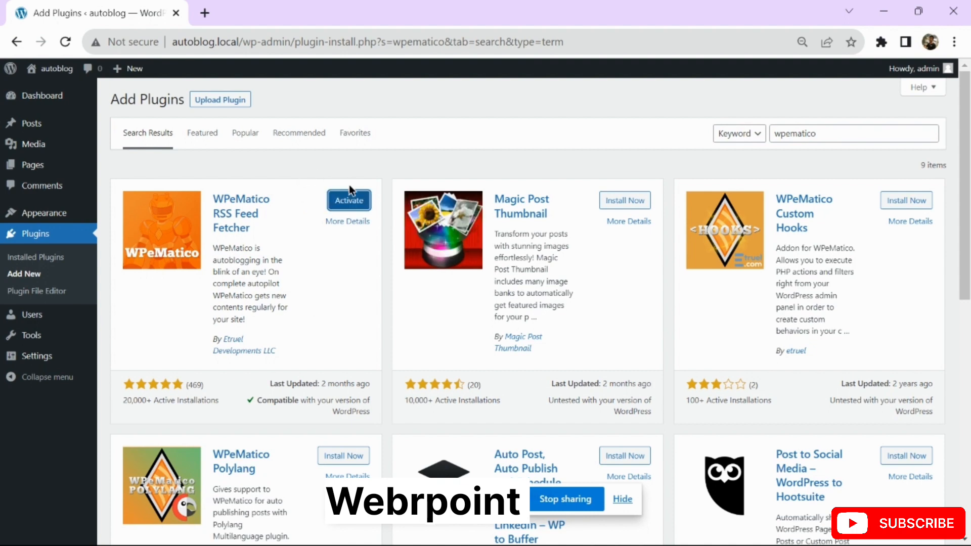
pyautogui.click(353, 203)
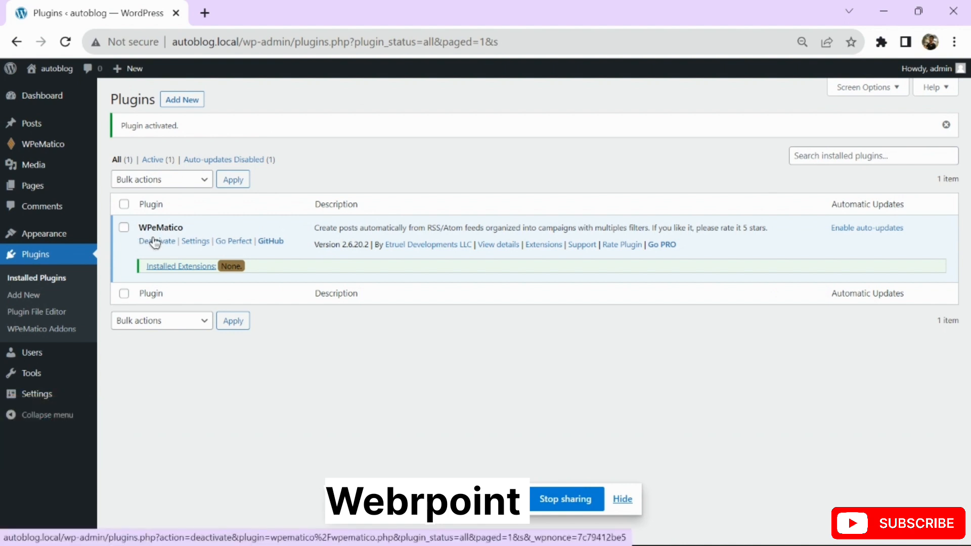
# In WPeMatico Settings, enable storing fetched images and videos locally
pyautogui.click(195, 242)
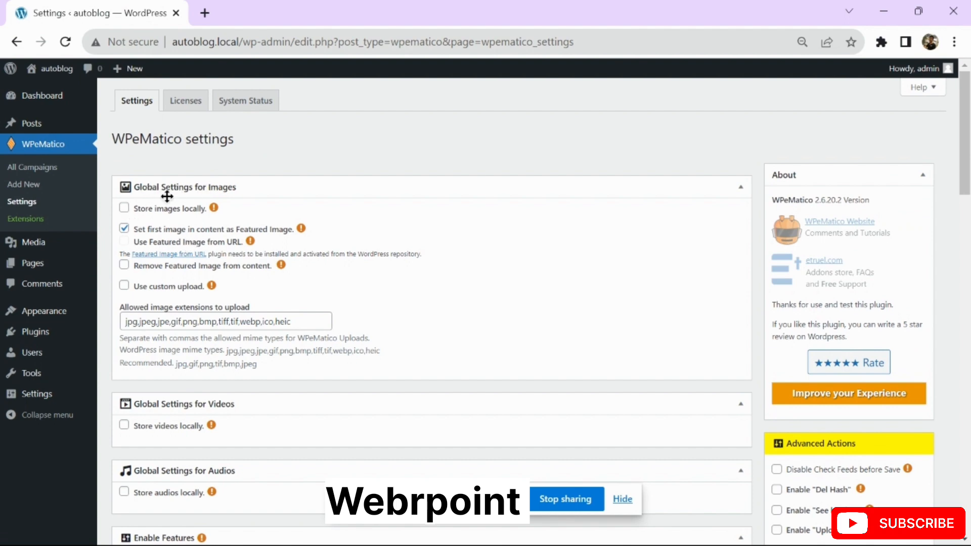
pyautogui.click(125, 208)
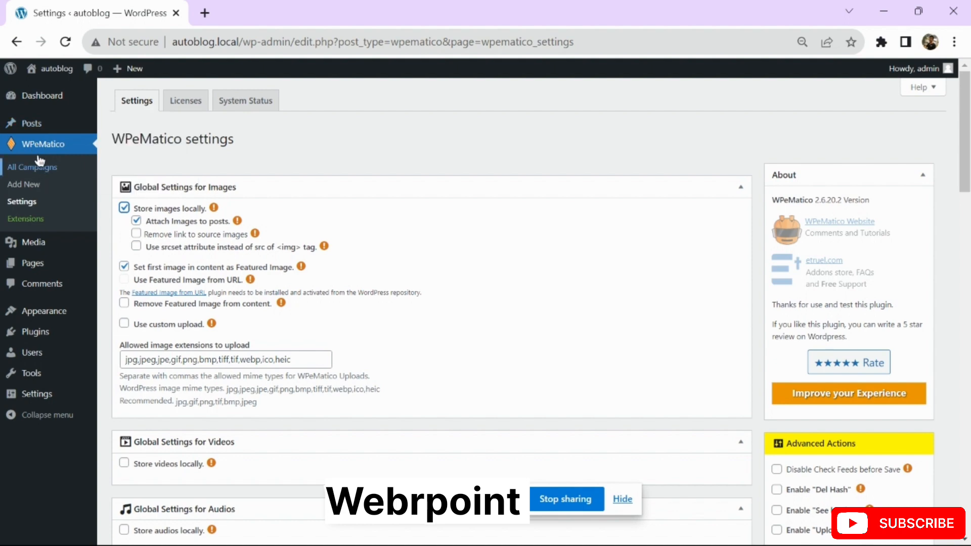
pyautogui.moveTo(33, 242)
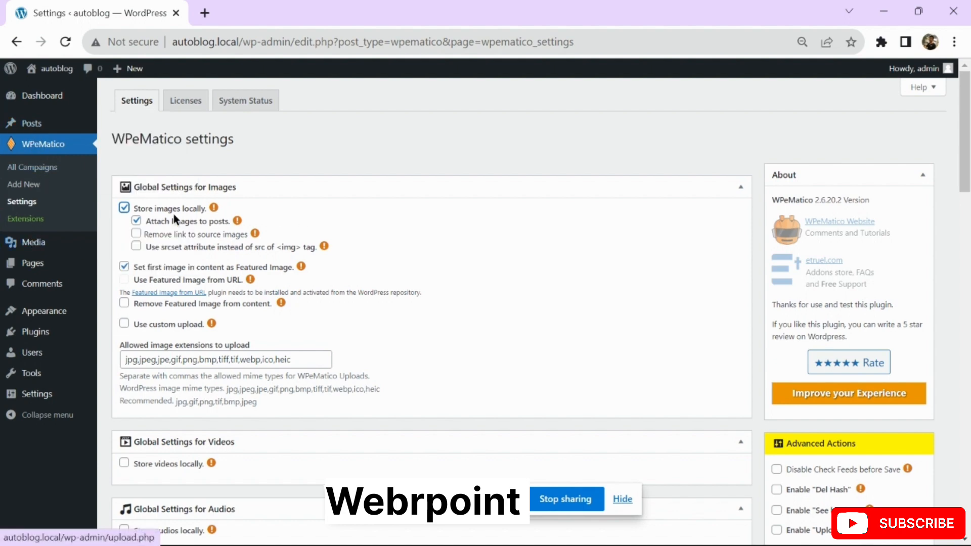
pyautogui.scroll(-1, 422, 313)
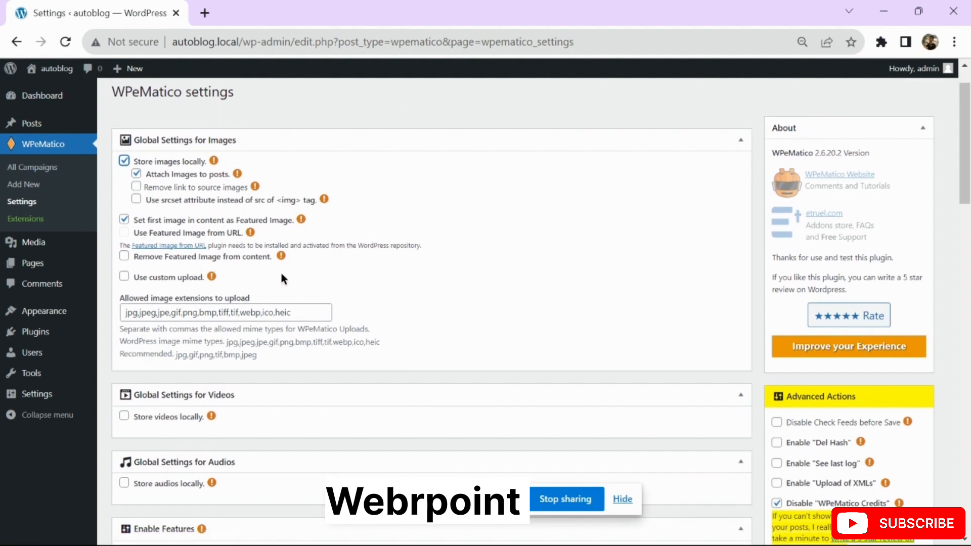
pyautogui.scroll(-2, 312, 277)
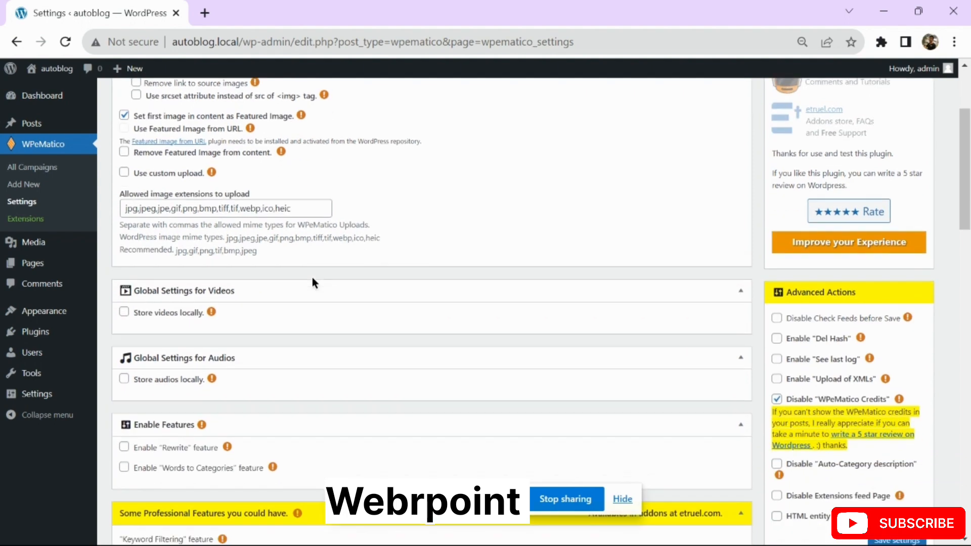
pyautogui.click(168, 310)
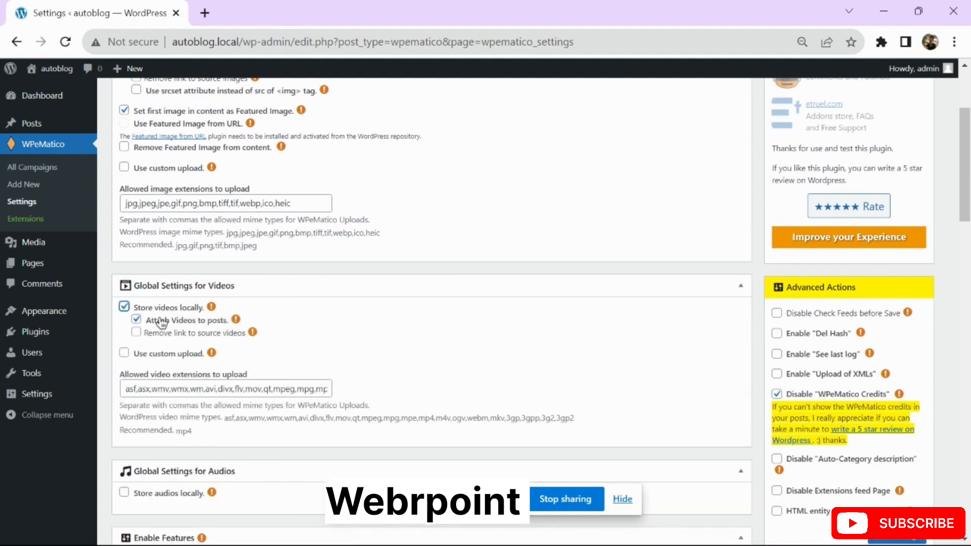
# Enable storing audio files locally and save the WPeMatico settings
pyautogui.scroll(1, 370, 276)
pyautogui.scroll(2, 369, 276)
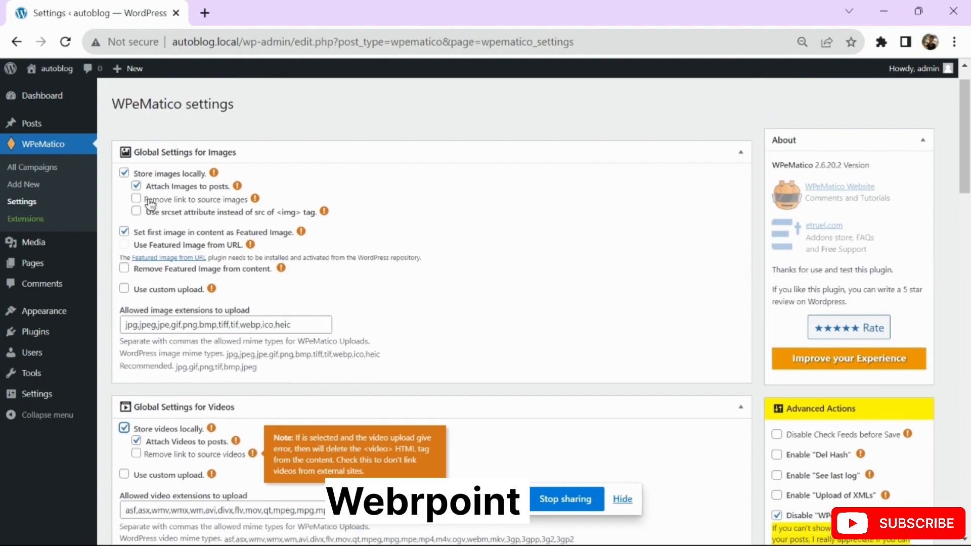
pyautogui.scroll(-2, 399, 273)
pyautogui.scroll(-5, 386, 287)
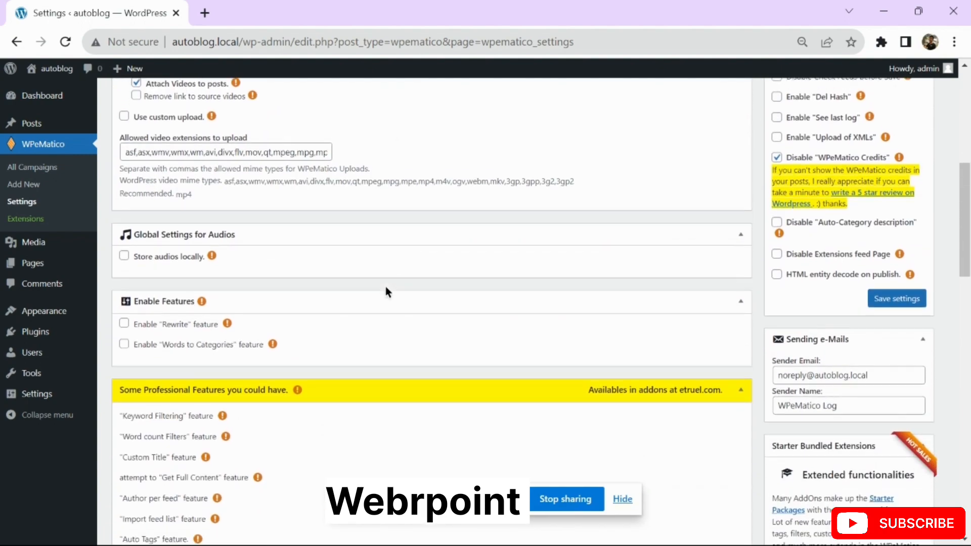
pyautogui.click(165, 233)
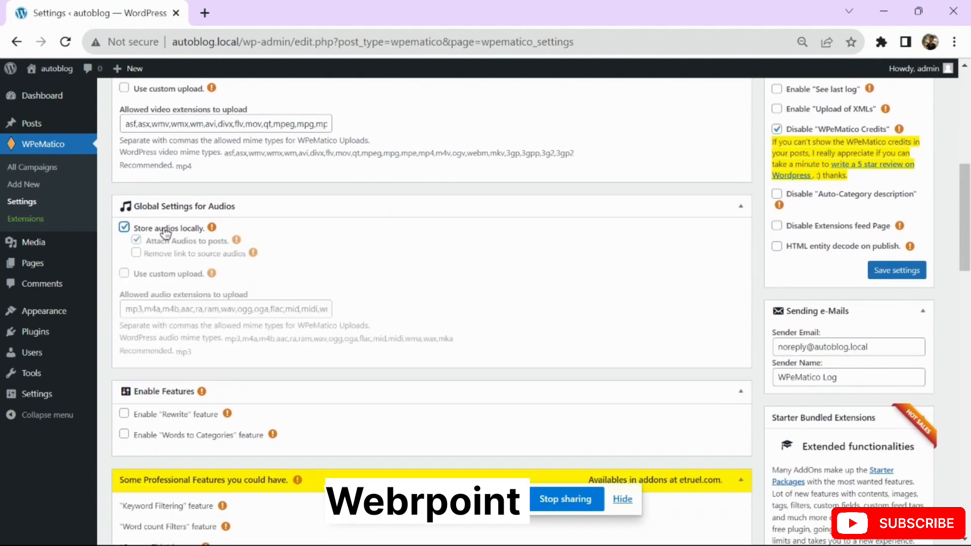
pyautogui.scroll(-10, 315, 275)
pyautogui.scroll(-13, 316, 276)
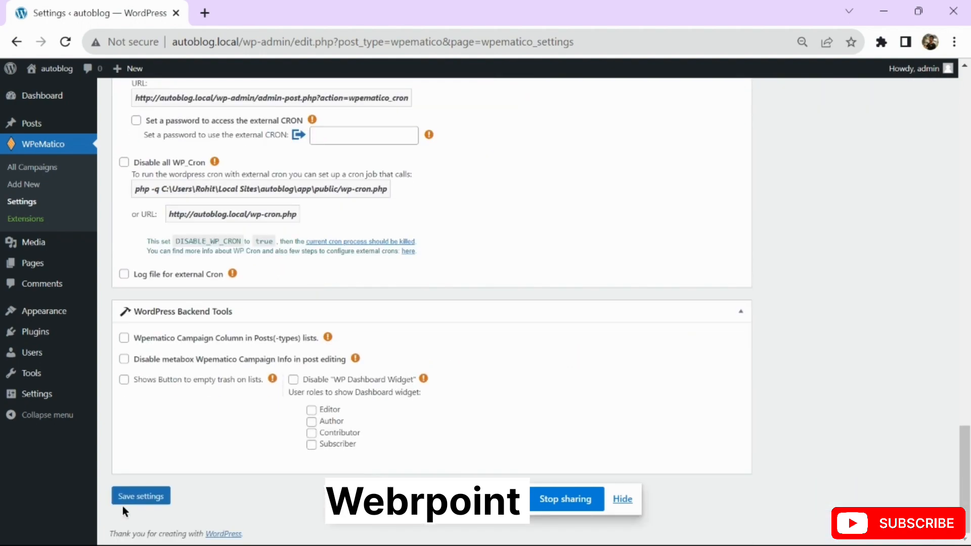
pyautogui.click(139, 493)
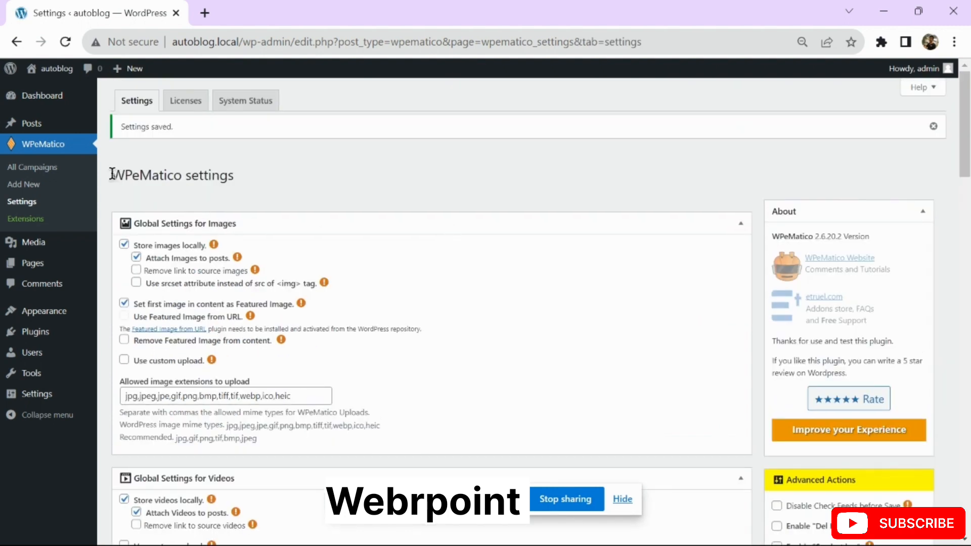
pyautogui.moveTo(112, 174); pyautogui.dragTo(183, 180)
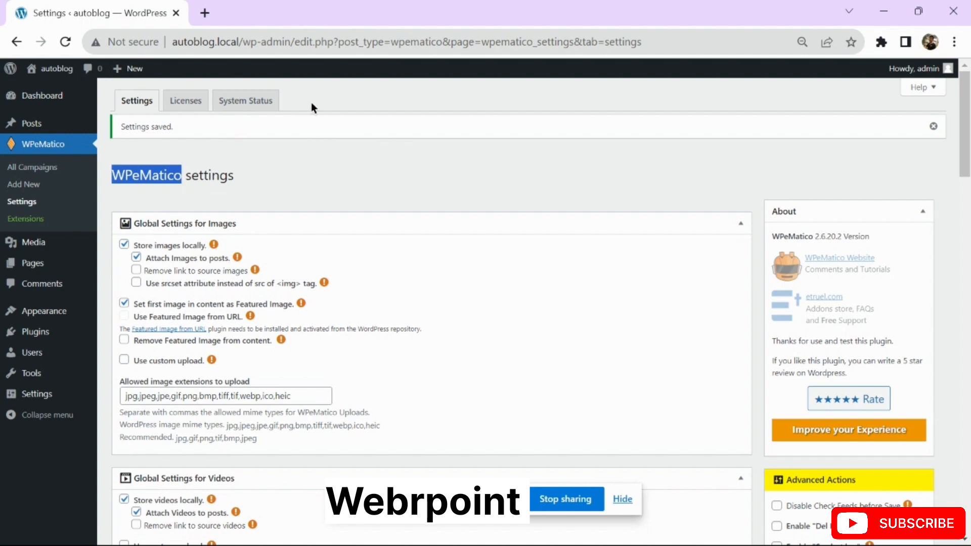
# Open google.com in a new browser tab
pyautogui.click(201, 15)
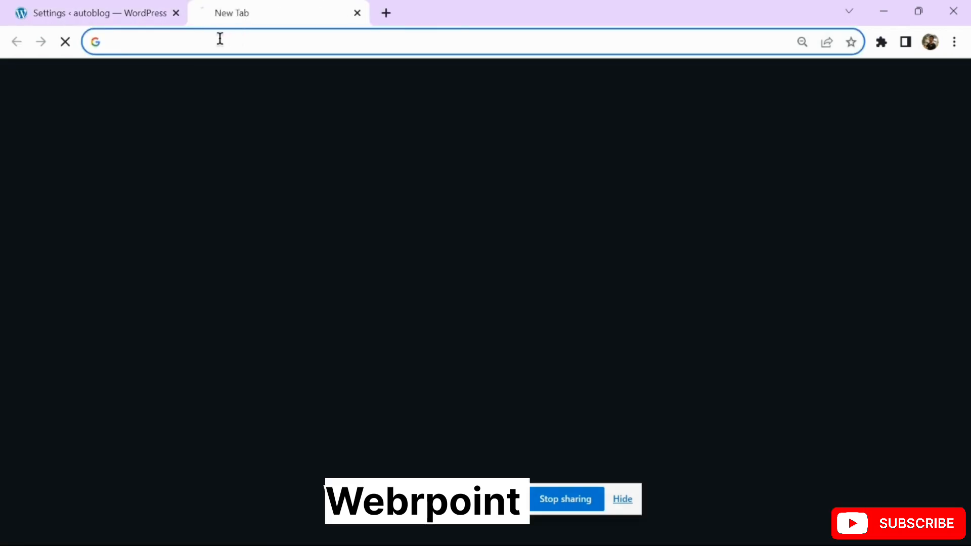
pyautogui.click(219, 41)
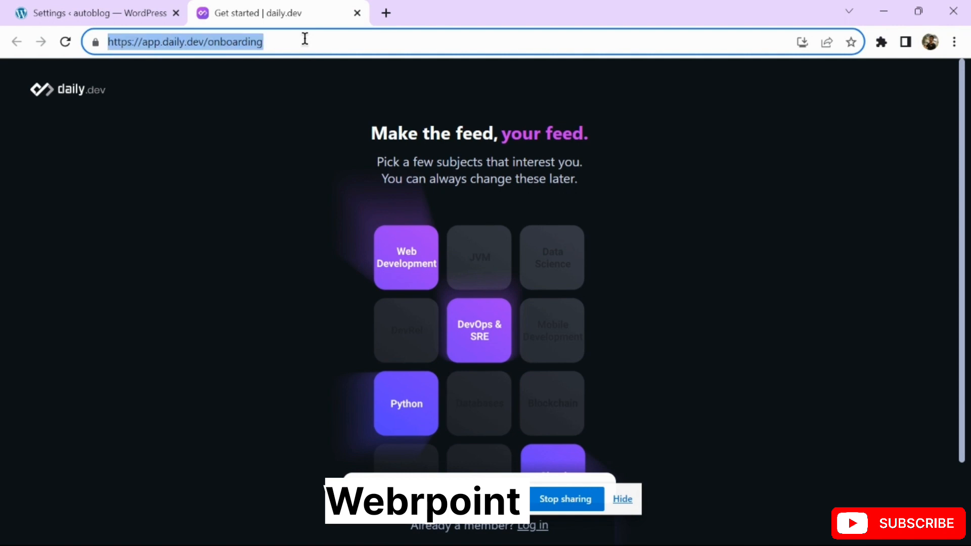
pyautogui.write('google.com')
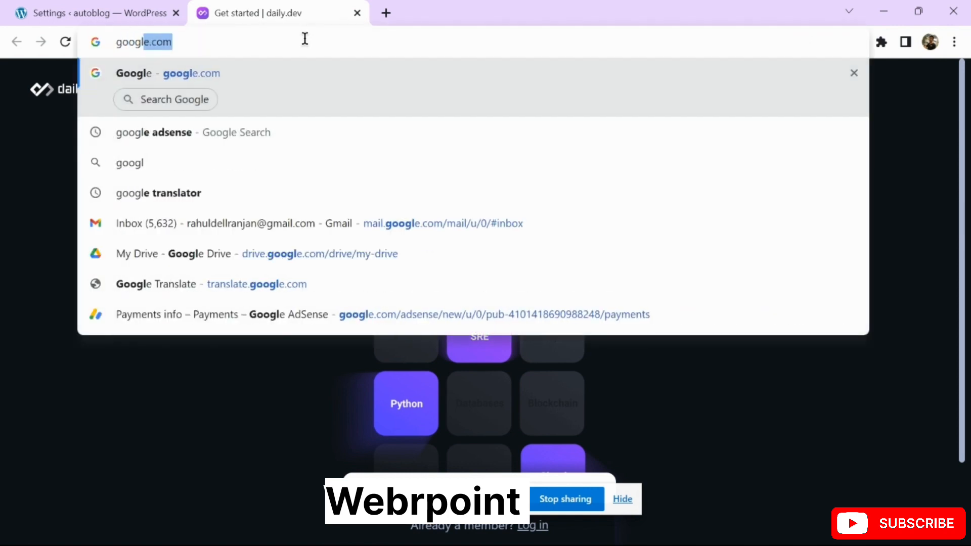
pyautogui.press('Return')
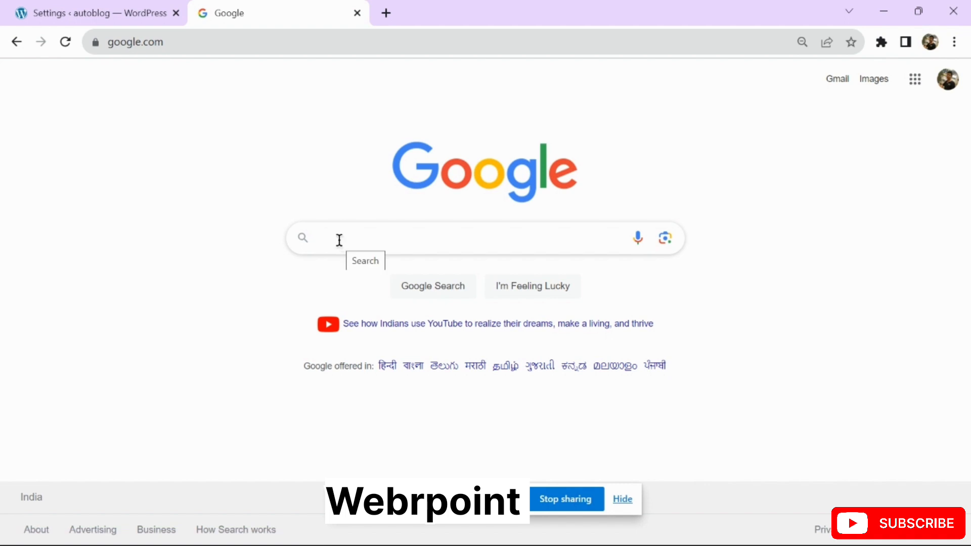
# Search Google for 'rss feed' and scroll through the results
pyautogui.write('rss feed')
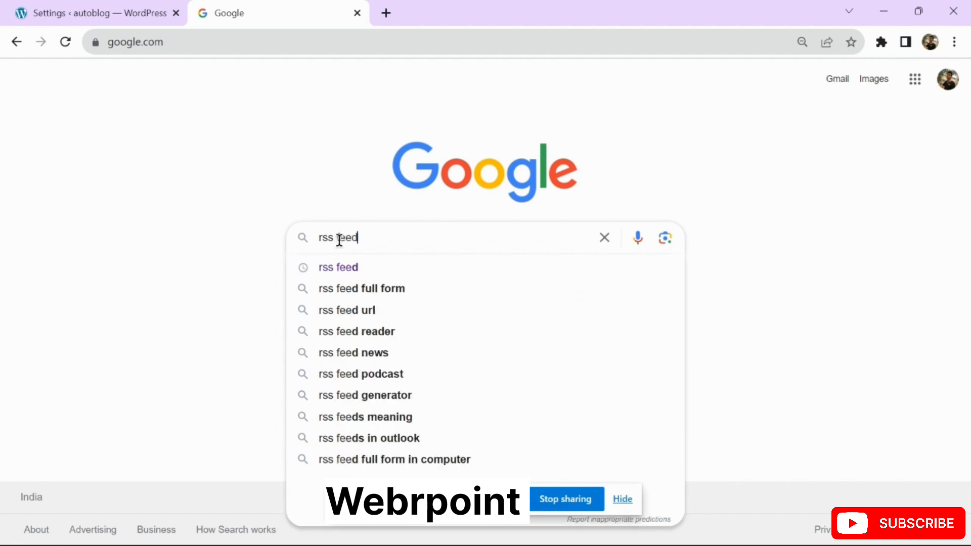
pyautogui.press('Return')
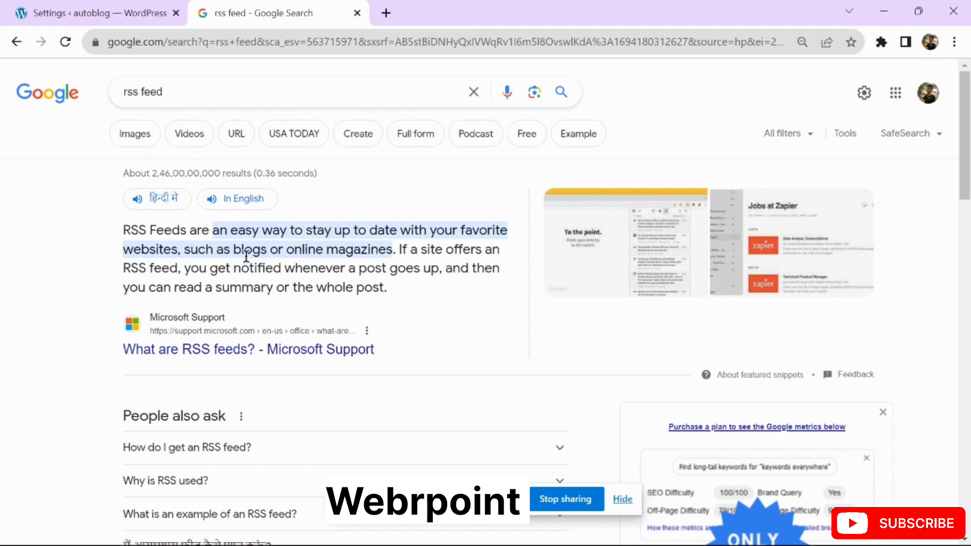
pyautogui.scroll(-4, 82, 264)
pyautogui.scroll(-3, 82, 264)
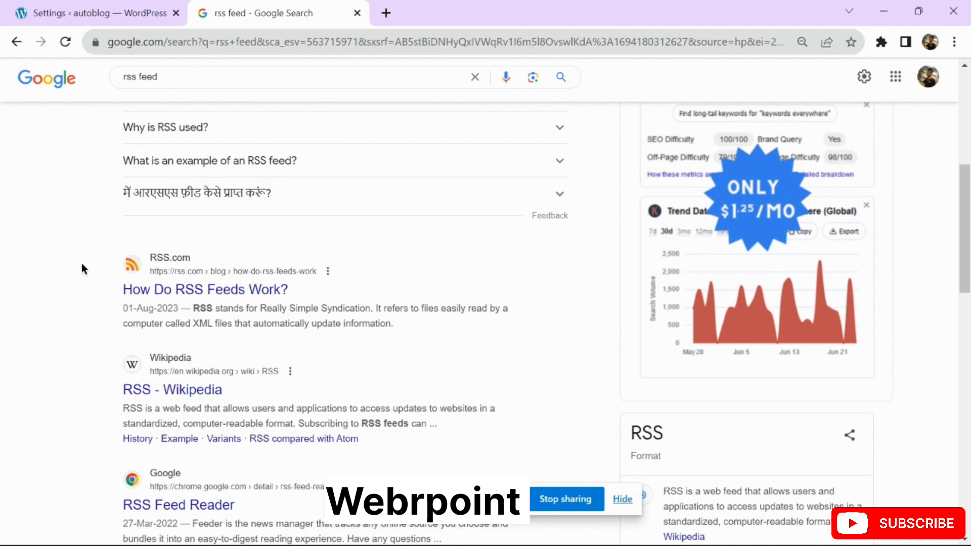
pyautogui.scroll(-2, 84, 268)
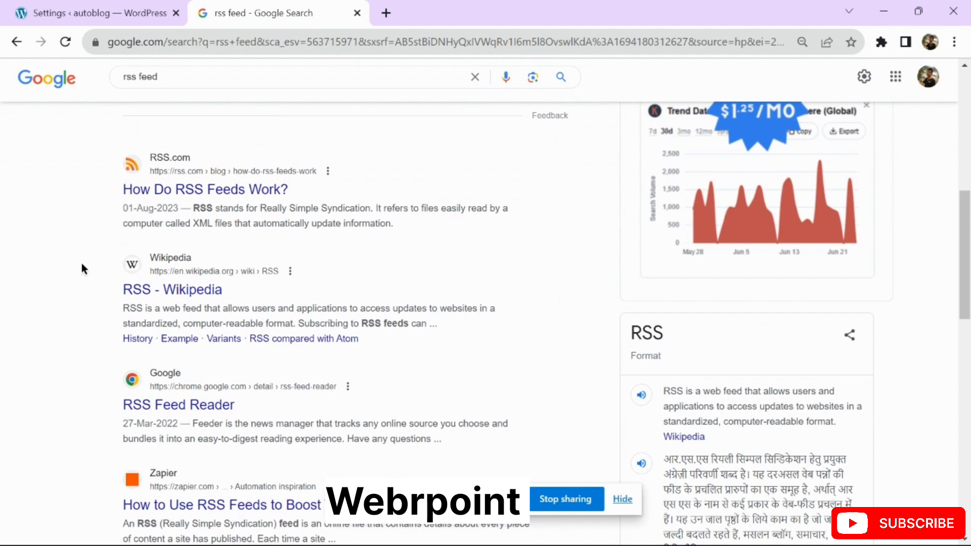
pyautogui.scroll(-5, 82, 267)
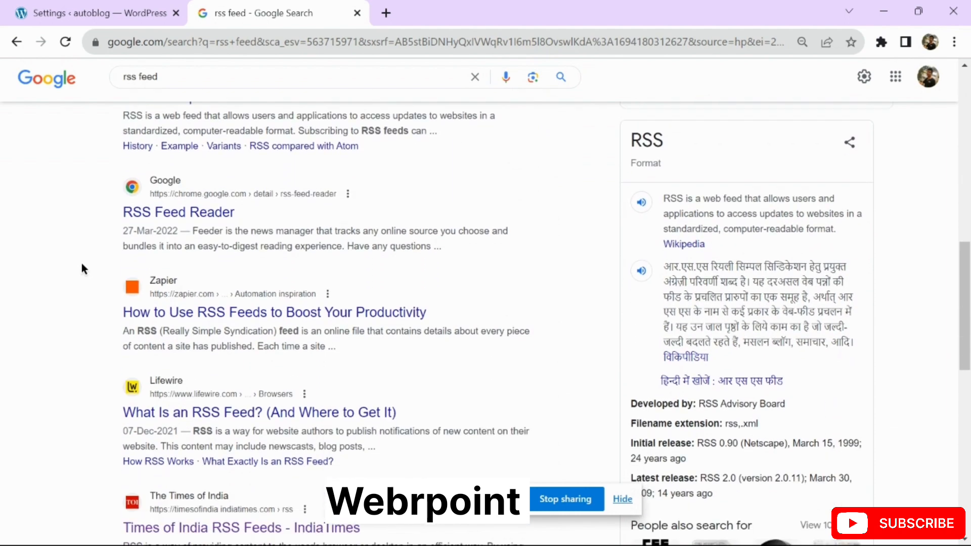
pyautogui.scroll(-3, 82, 268)
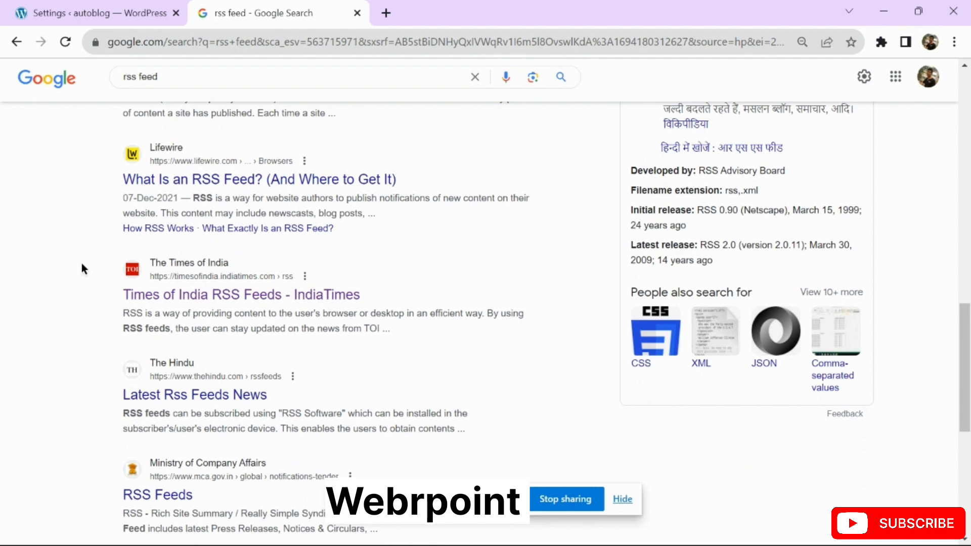
pyautogui.scroll(-1, 81, 263)
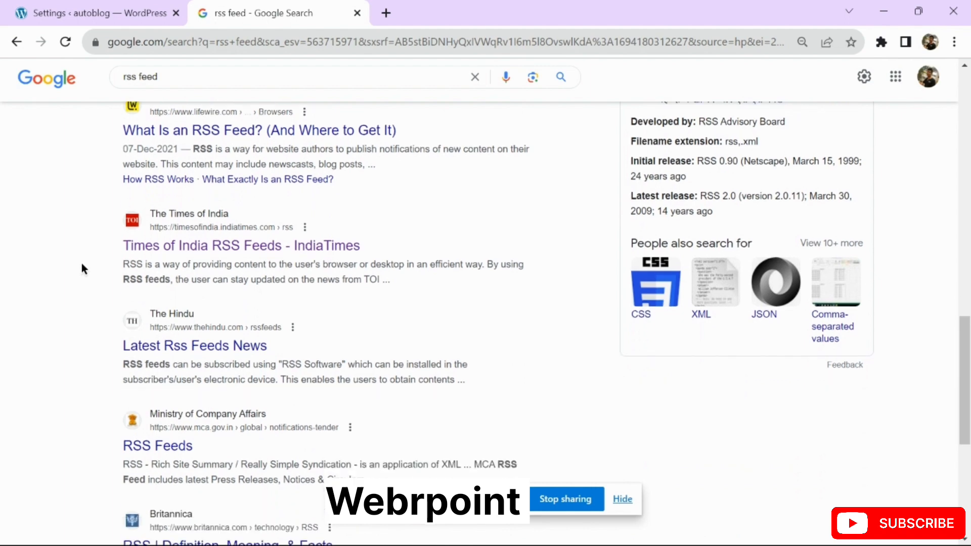
# Open the Times of India RSS Feeds result in a new tab and dismiss its news-alert popup
pyautogui.rightClick(211, 236)
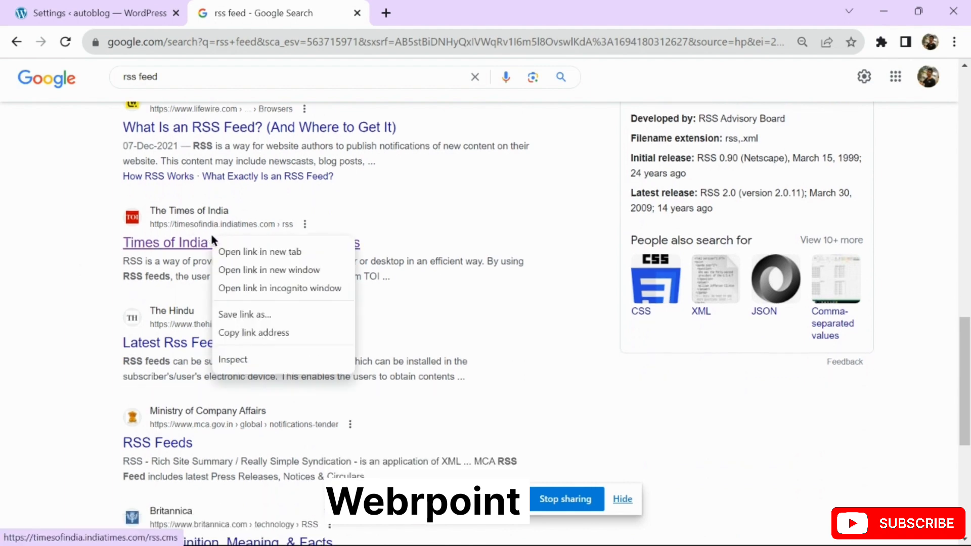
pyautogui.click(238, 249)
pyautogui.click(460, 17)
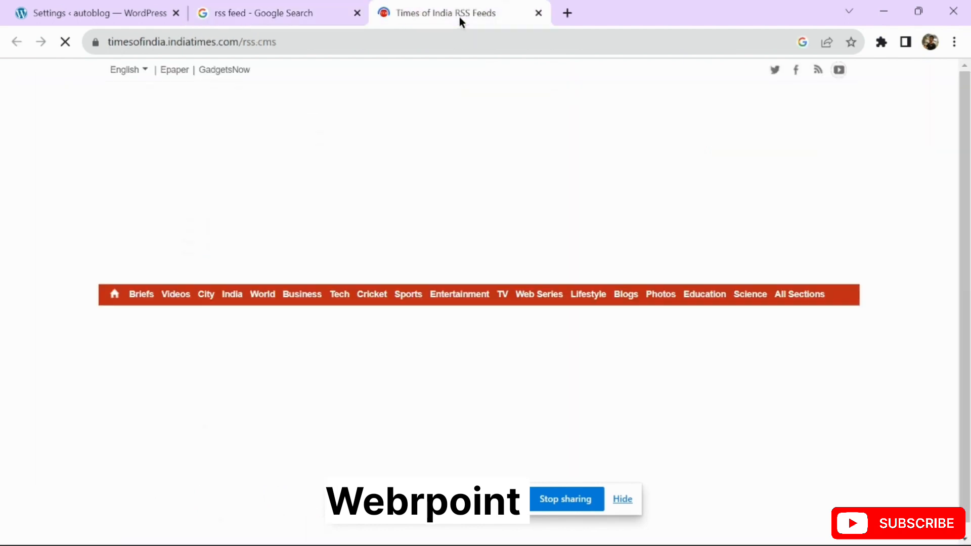
pyautogui.scroll(-4, 450, 189)
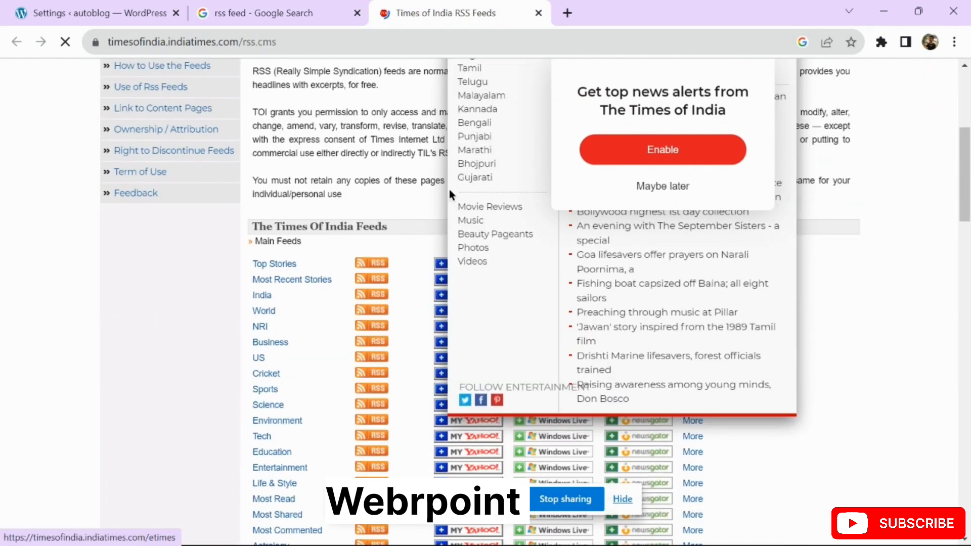
pyautogui.click(657, 186)
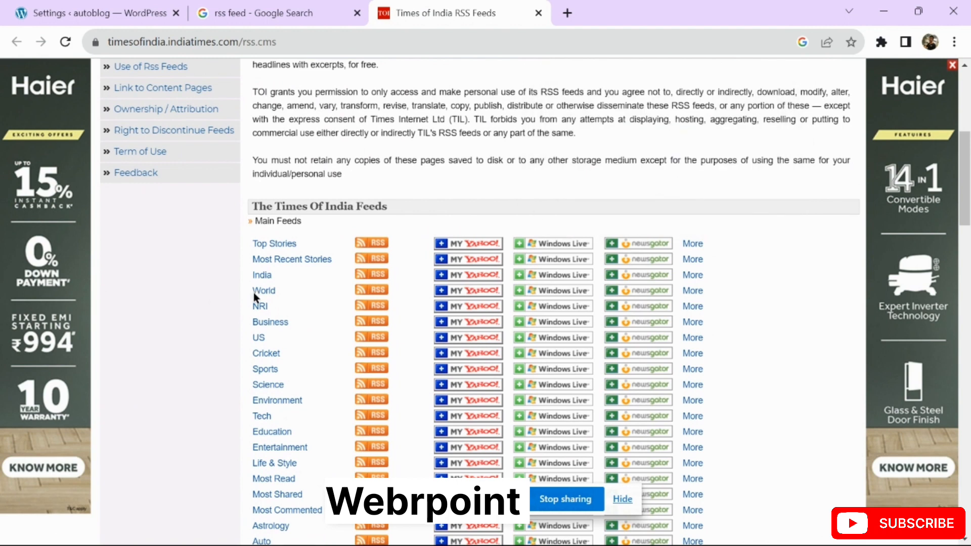
pyautogui.scroll(-1, 294, 324)
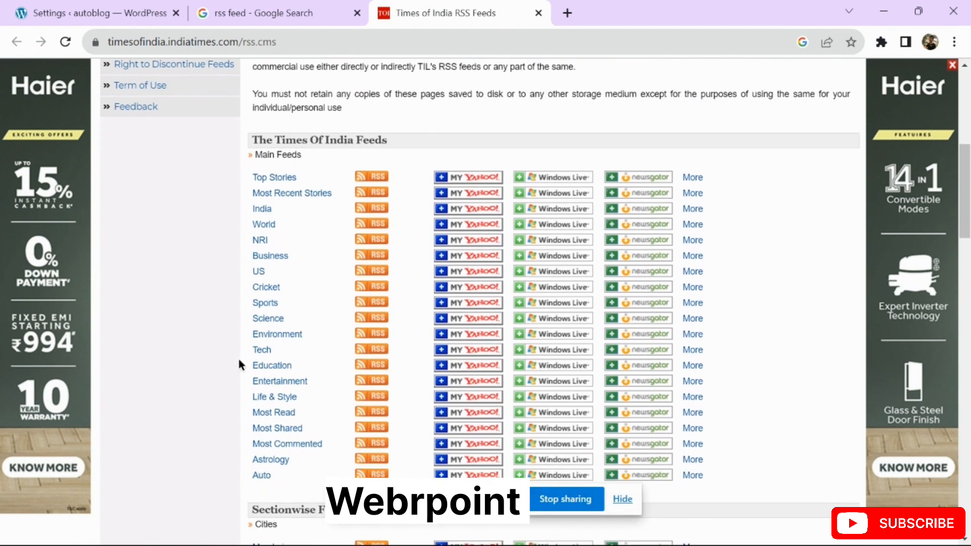
pyautogui.scroll(-1, 184, 390)
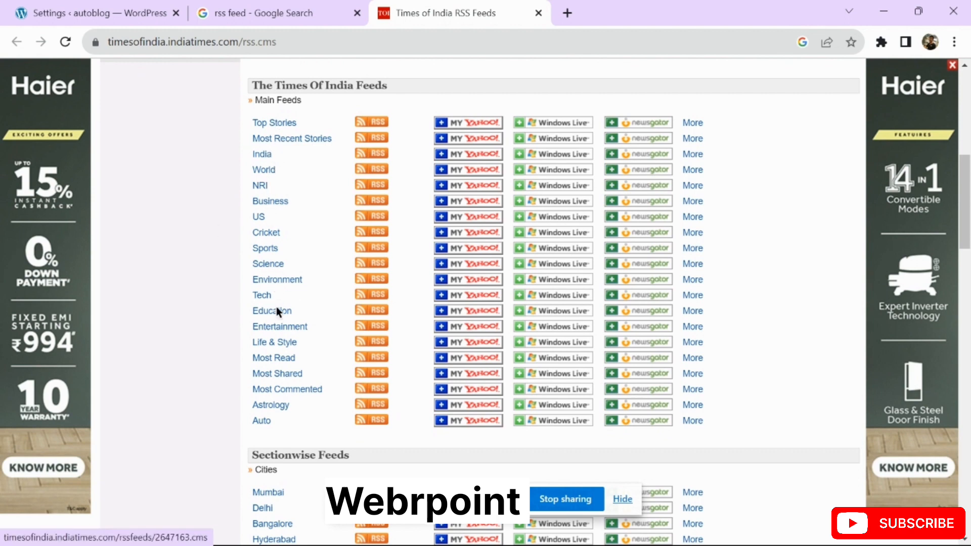
pyautogui.scroll(1, 301, 251)
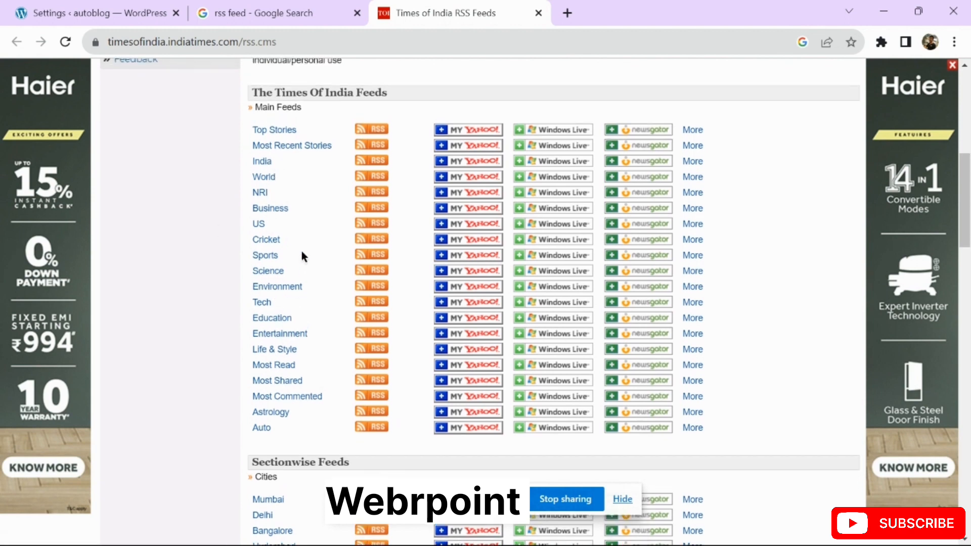
# Back on the 'rss feed' results, open the NSE RSS Feeds result in a new tab
pyautogui.click(299, 8)
pyautogui.scroll(-2, 1, 311)
pyautogui.scroll(-4, 2, 311)
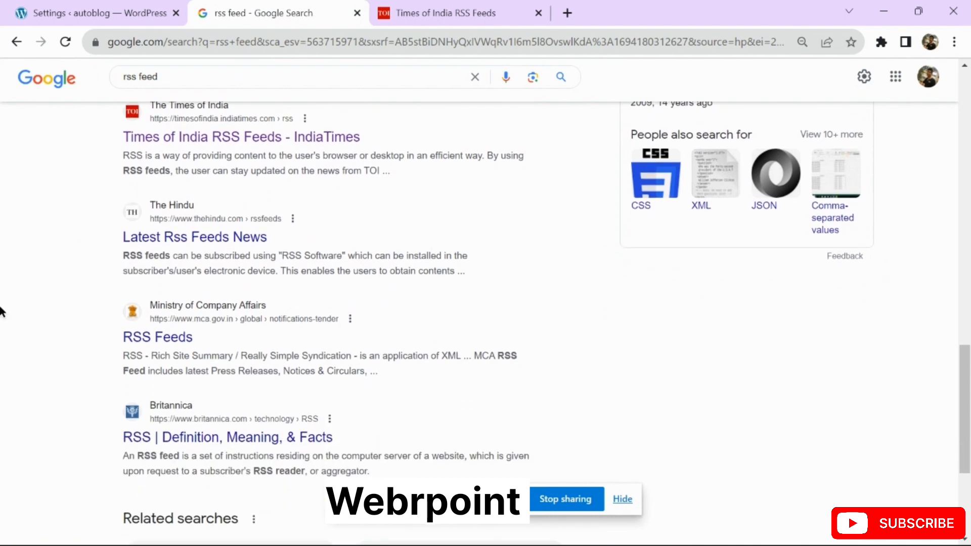
pyautogui.scroll(-1, 49, 305)
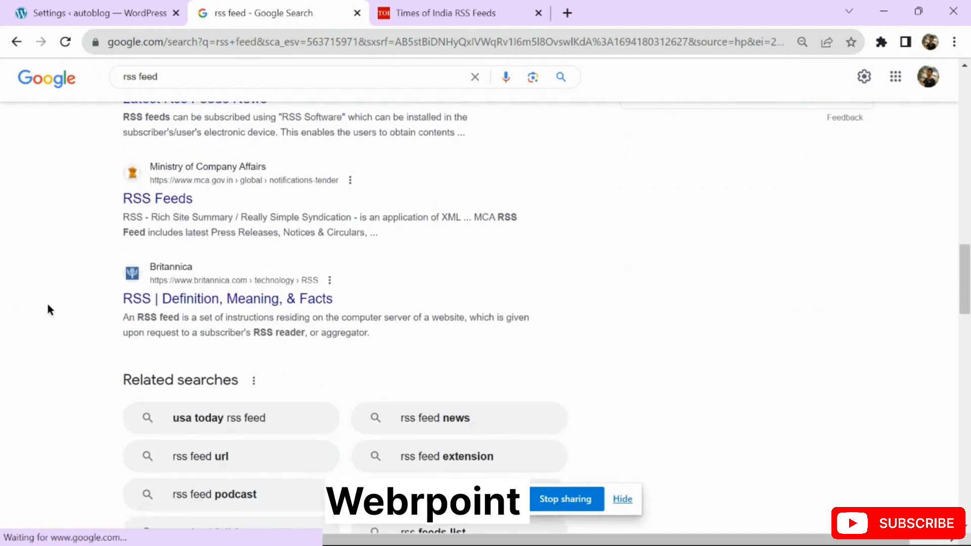
pyautogui.scroll(-6, 351, 286)
pyautogui.scroll(-2, 351, 283)
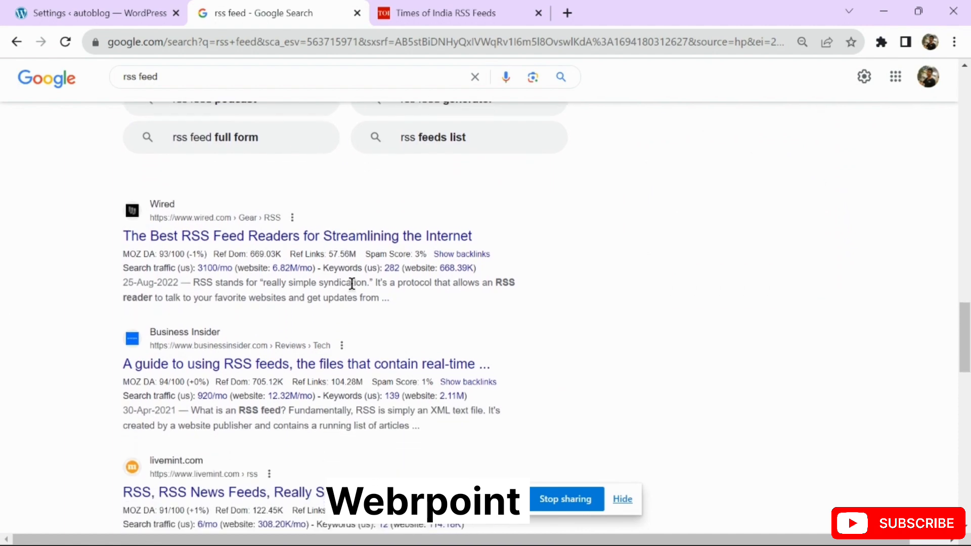
pyautogui.scroll(-1, 152, 317)
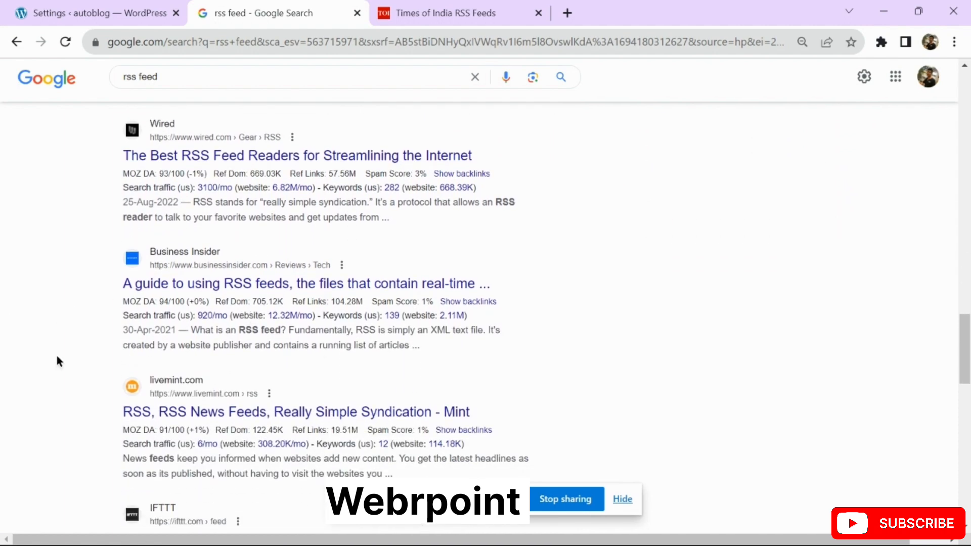
pyautogui.scroll(-5, 55, 353)
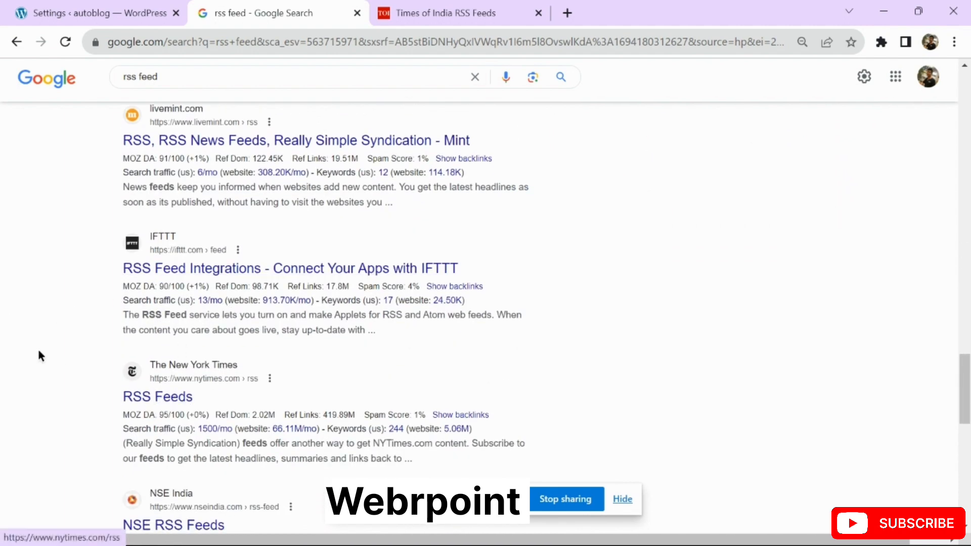
pyautogui.scroll(-5, 37, 353)
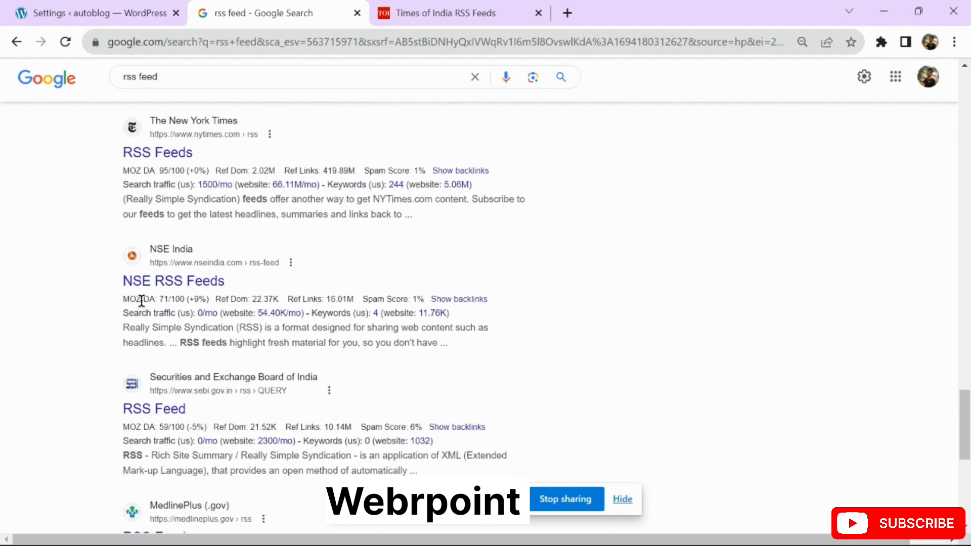
pyautogui.rightClick(213, 281)
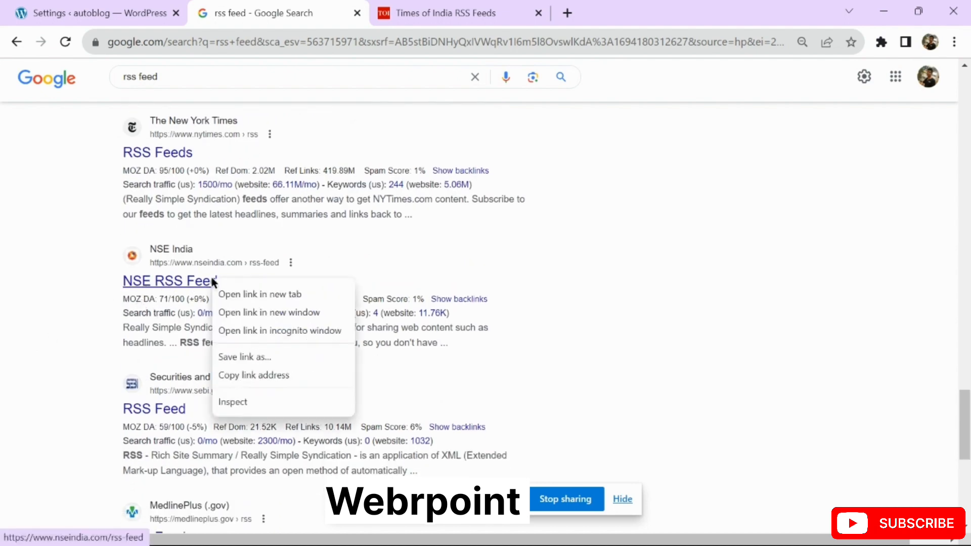
pyautogui.click(237, 290)
# Look through the NSE RSS Feeds page, then return to the Google results
pyautogui.click(657, 7)
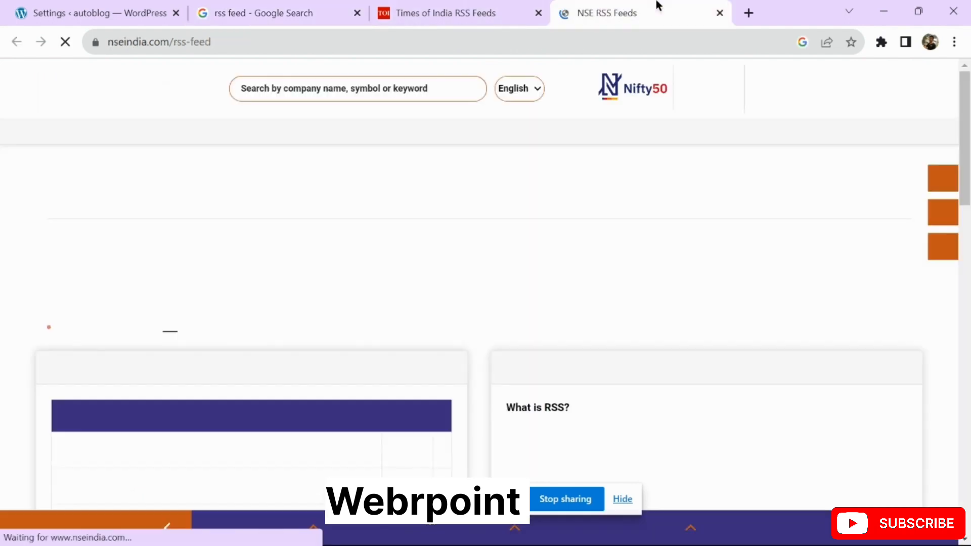
pyautogui.scroll(-5, 511, 239)
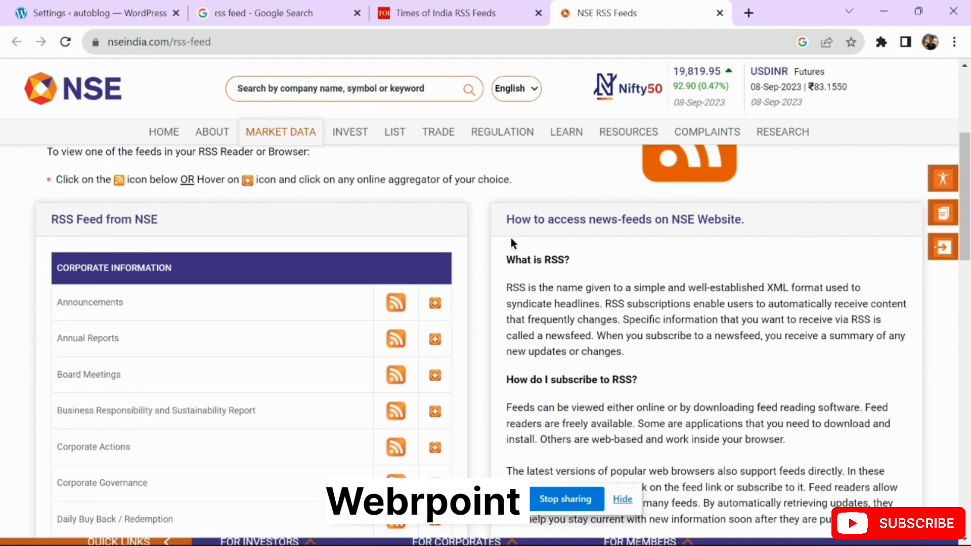
pyautogui.scroll(-2, 226, 329)
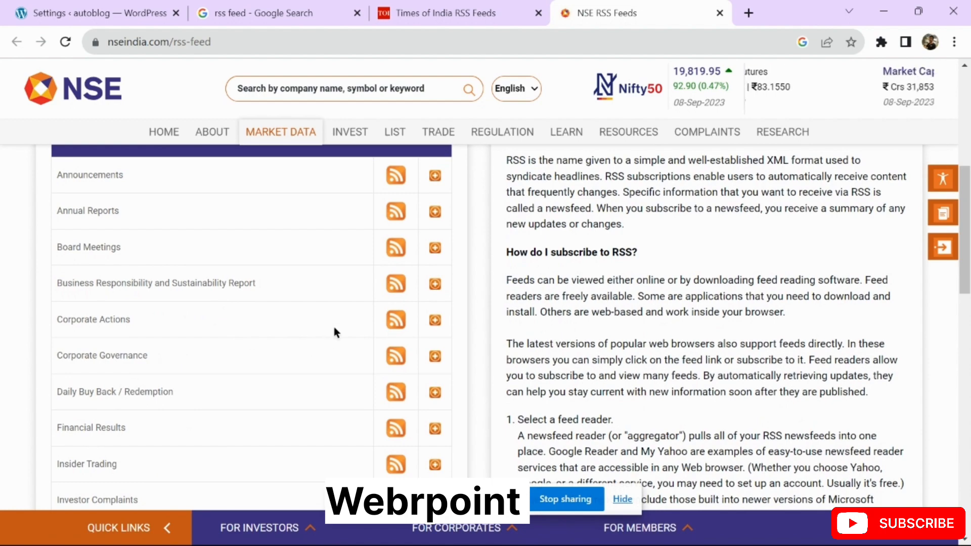
pyautogui.scroll(-3, 334, 328)
pyautogui.scroll(10, 334, 329)
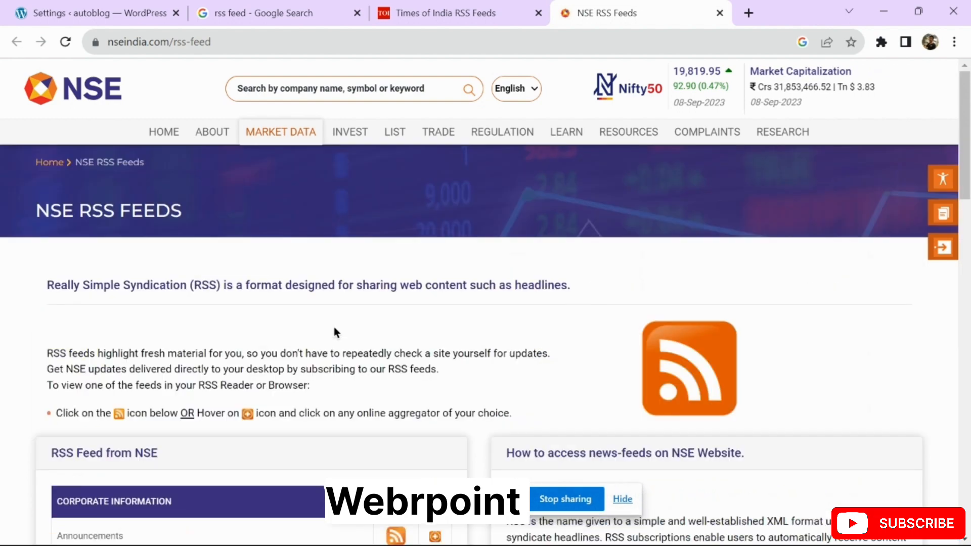
pyautogui.scroll(-6, 333, 332)
pyautogui.click(252, 14)
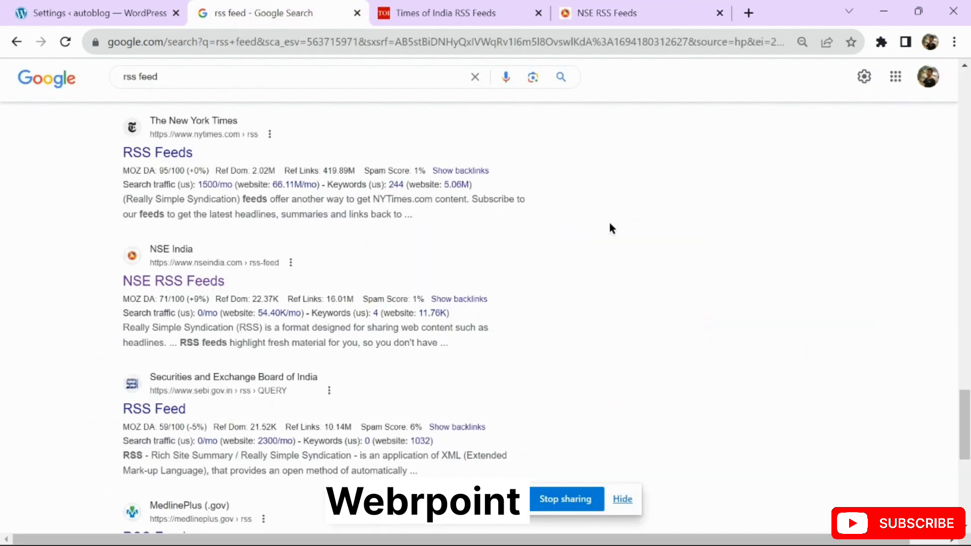
pyautogui.scroll(-7, 610, 224)
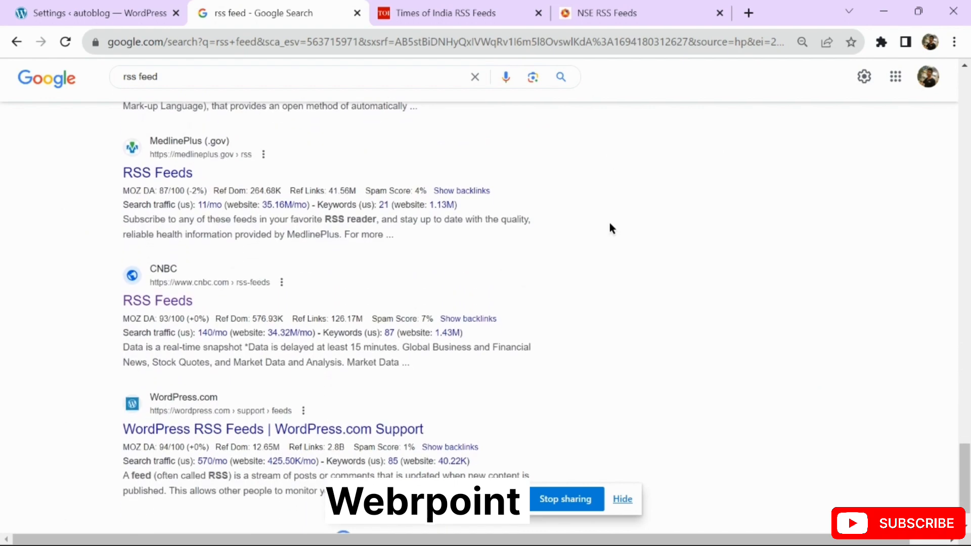
pyautogui.scroll(-6, 610, 228)
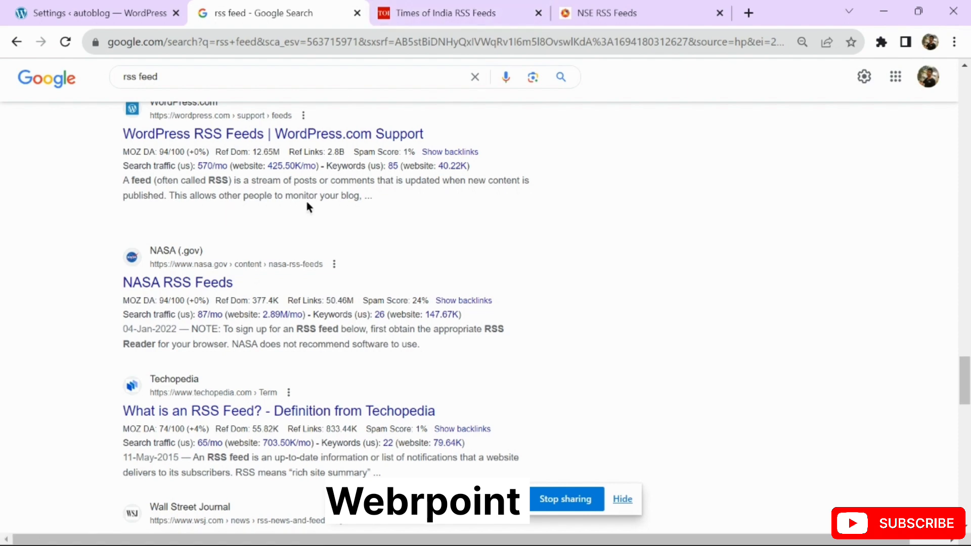
# Check the NSE page's rss-feed address, then bring the Times of India RSS Feeds tab back
pyautogui.click(403, 14)
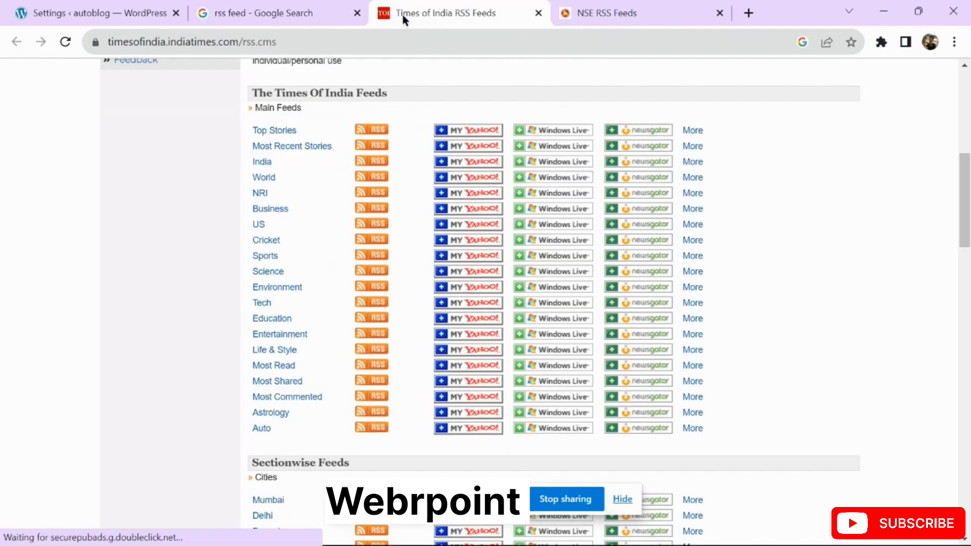
pyautogui.hotkey('ctrl', 'Tab')
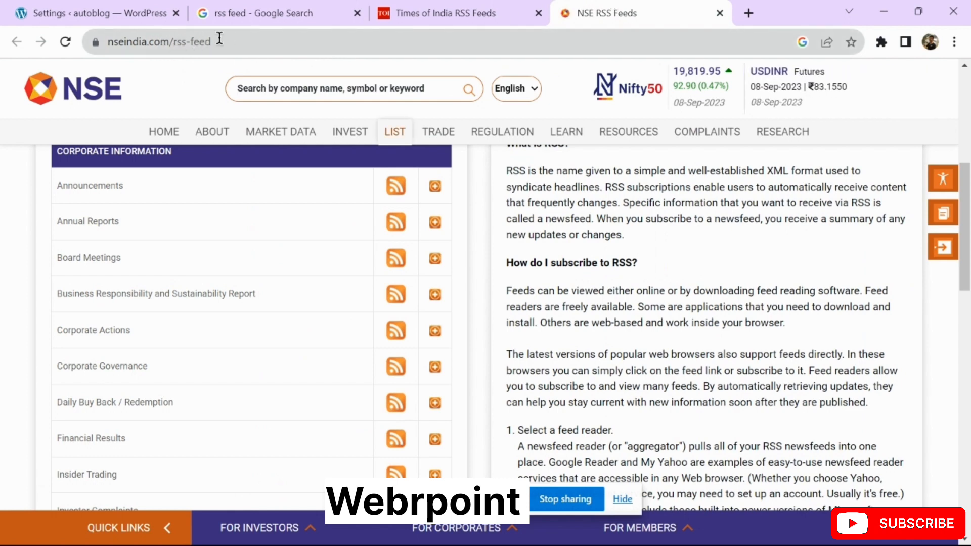
pyautogui.moveTo(173, 42); pyautogui.dragTo(239, 42)
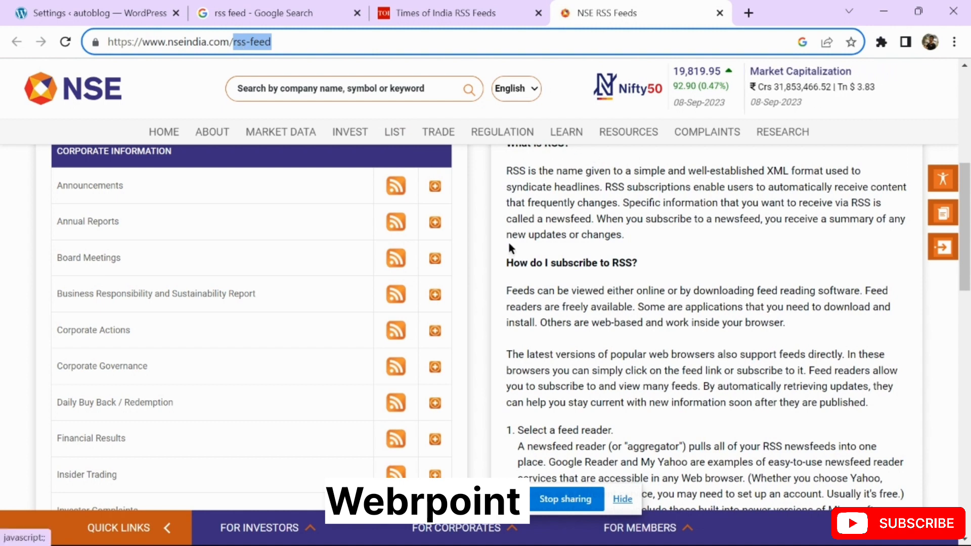
pyautogui.click(436, 13)
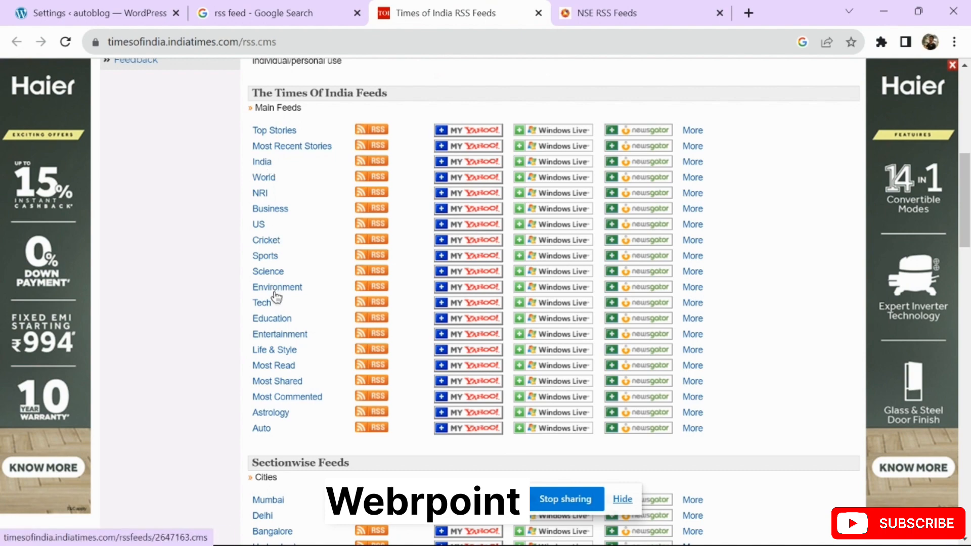
# Open the Times of India Entertainment feed (rssfeeds/1081479906.cms) and copy its full URL
pyautogui.click(285, 333)
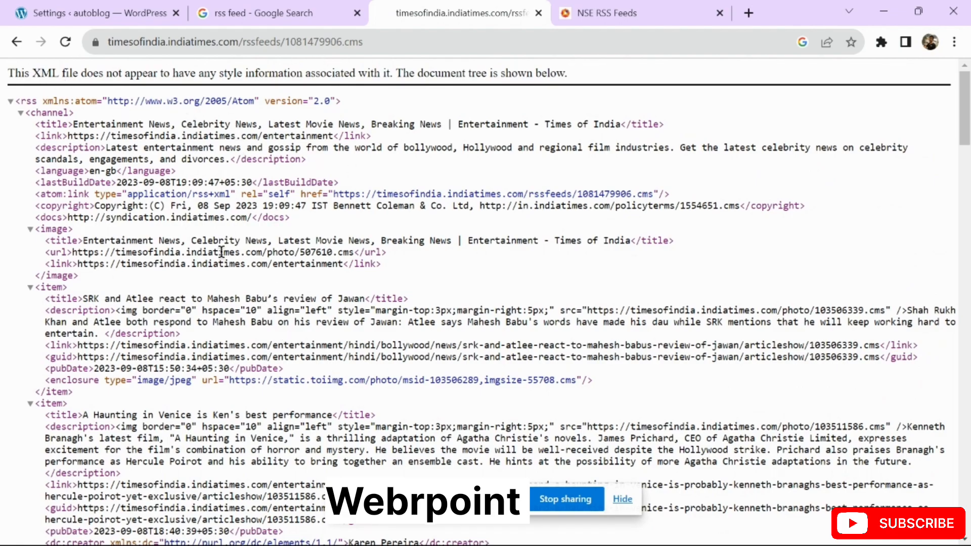
pyautogui.scroll(-6, 221, 251)
pyautogui.scroll(-20, 221, 252)
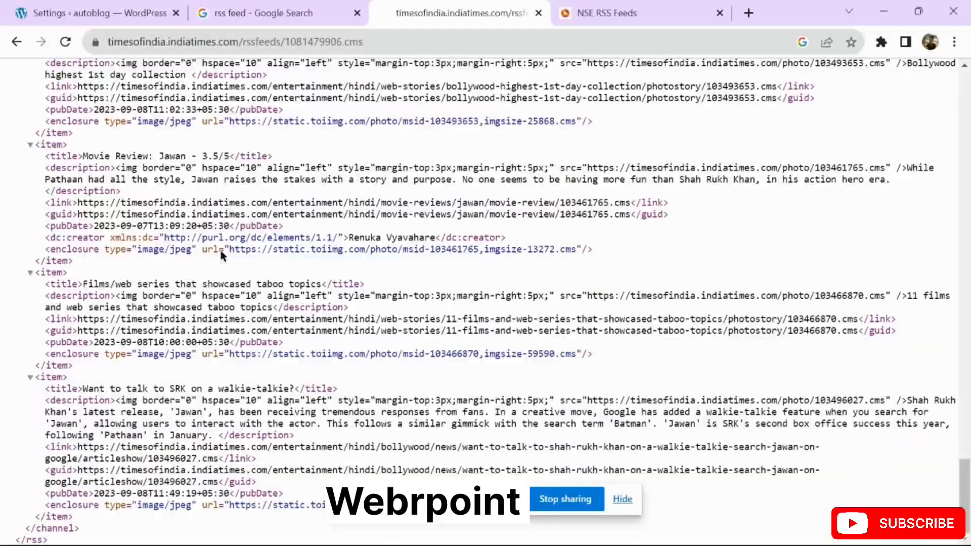
pyautogui.scroll(20, 221, 252)
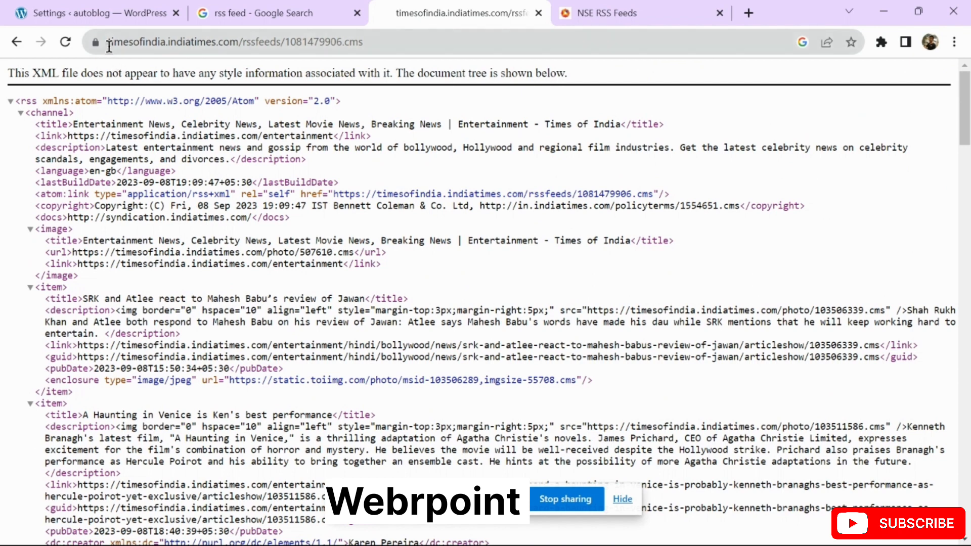
pyautogui.tripleClick(421, 41)
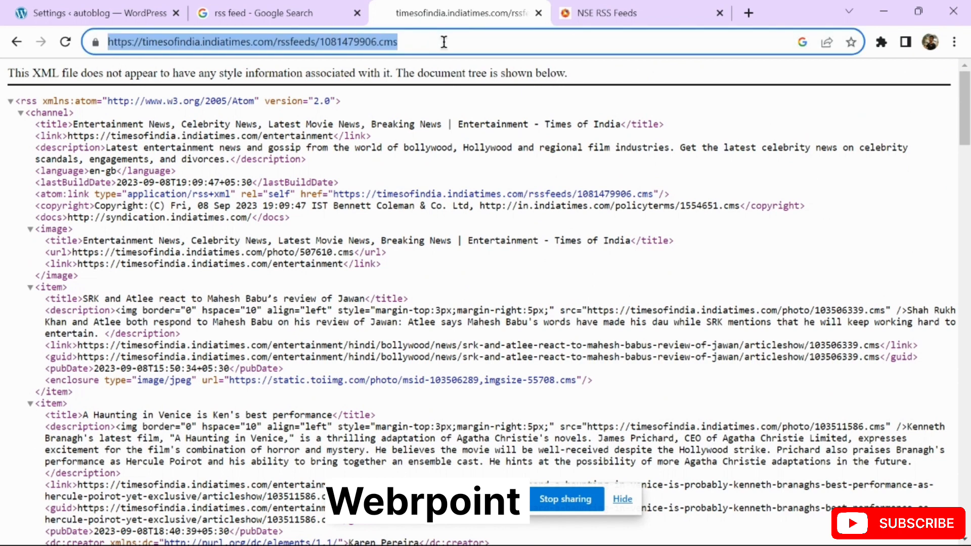
pyautogui.tripleClick(444, 42)
pyautogui.tripleClick(462, 43)
# Open WPeMatico's Add New Campaign page and start typing the title 'Entertai'
pyautogui.click(103, 16)
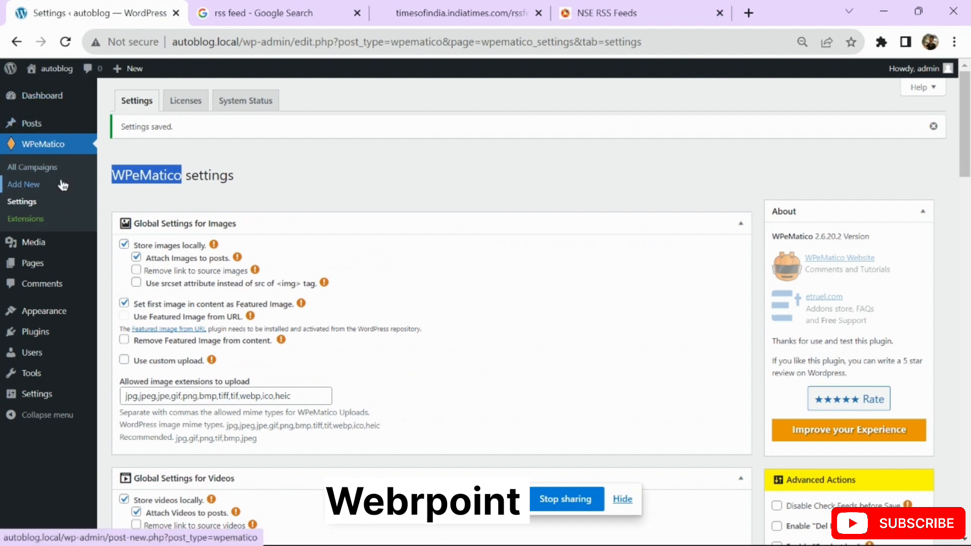
pyautogui.click(20, 187)
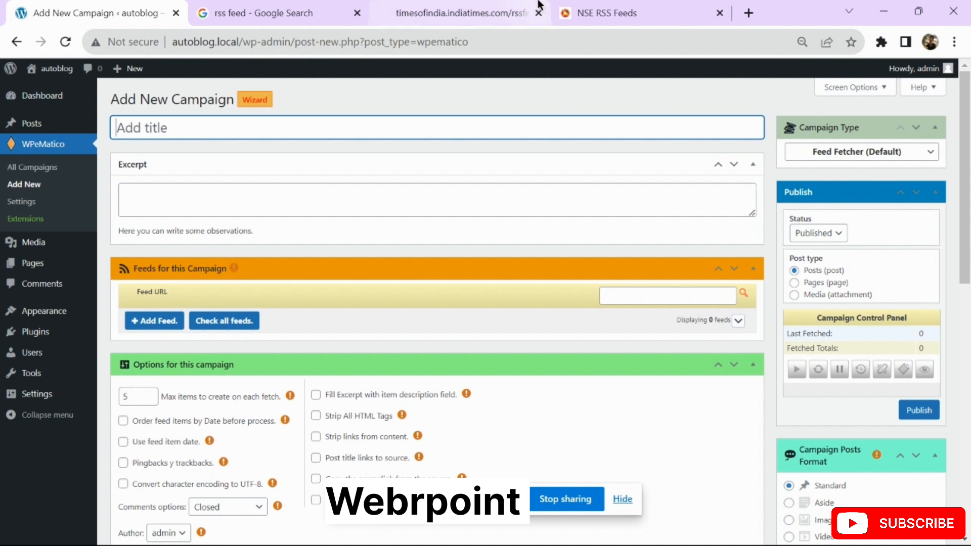
pyautogui.click(465, 4)
pyautogui.click(41, 5)
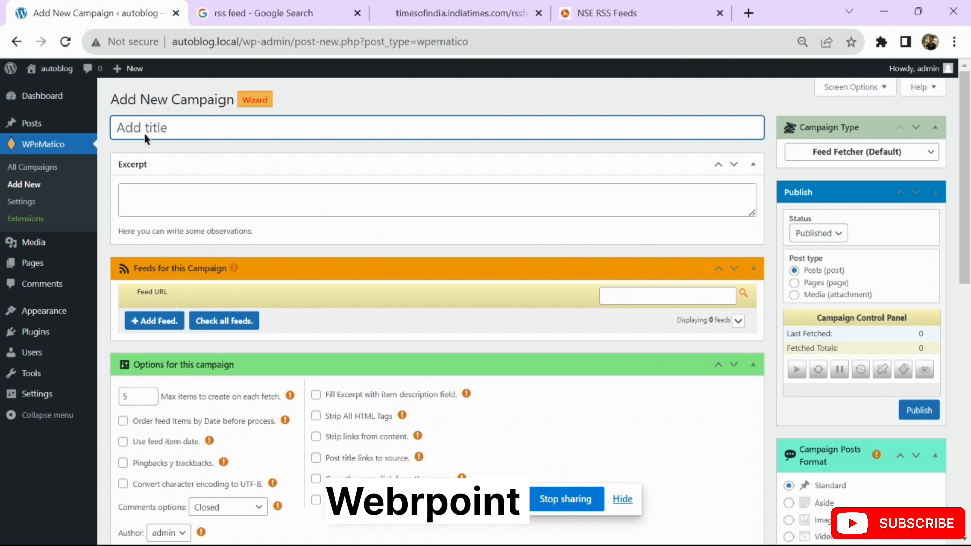
pyautogui.write('Entertai')
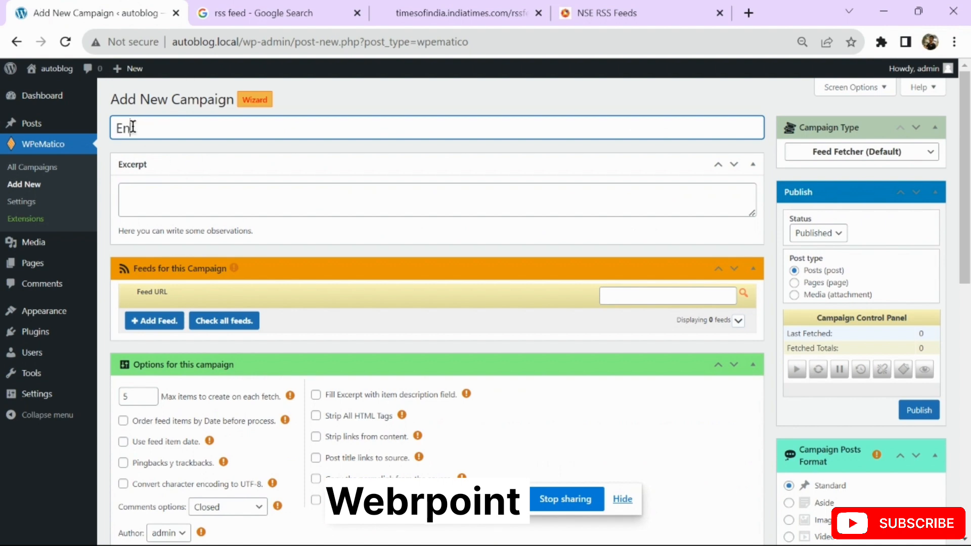
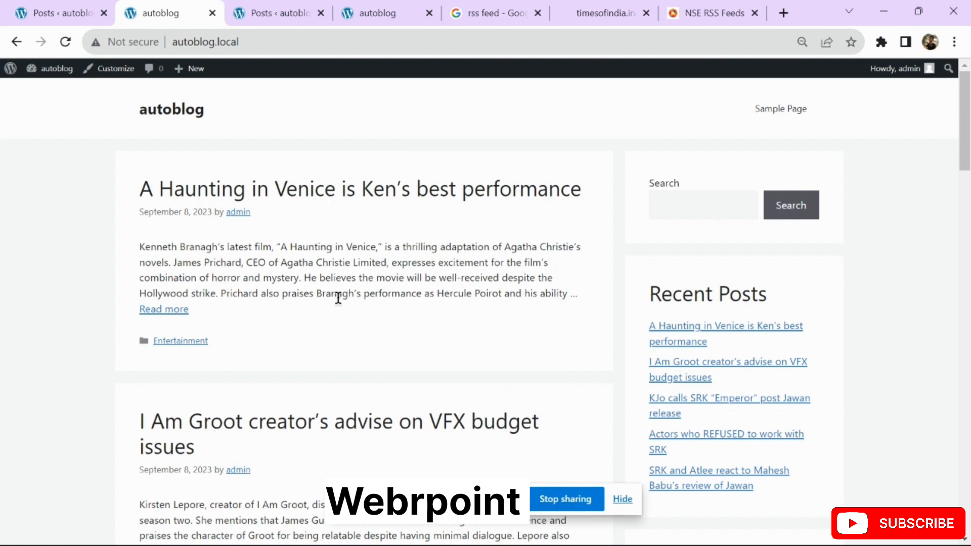
# Return to the WordPress All Posts list with its 11 items, including the imported Entertainment posts
pyautogui.click(51, 19)
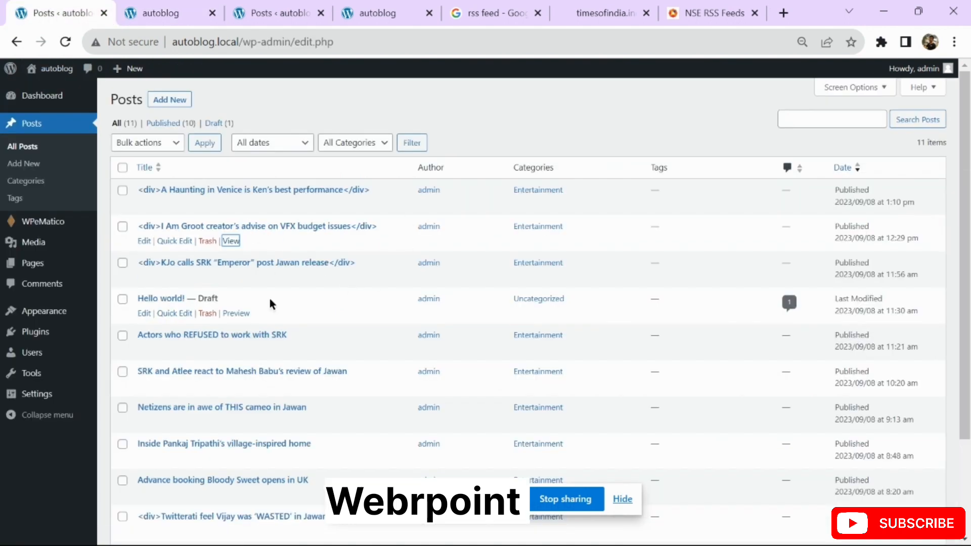
# Refresh the posts list, then open WPeMatico's All Campaigns and tick and untick the Entertainment campaign
pyautogui.click(14, 149)
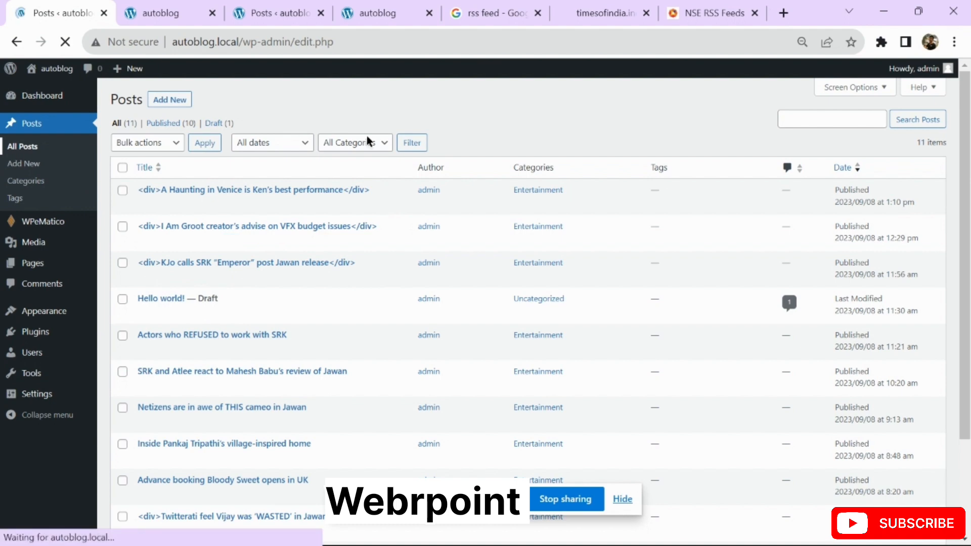
pyautogui.moveTo(31, 221)
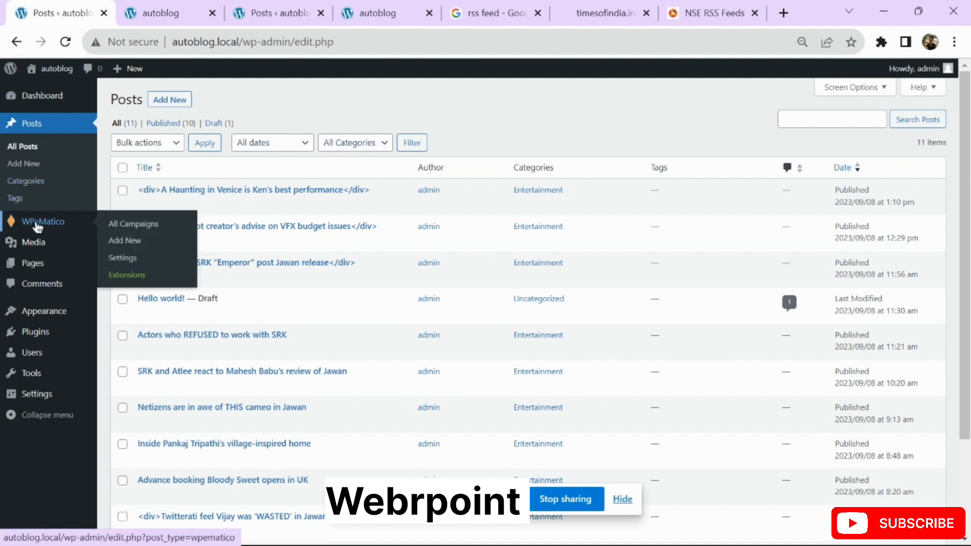
pyautogui.click(130, 225)
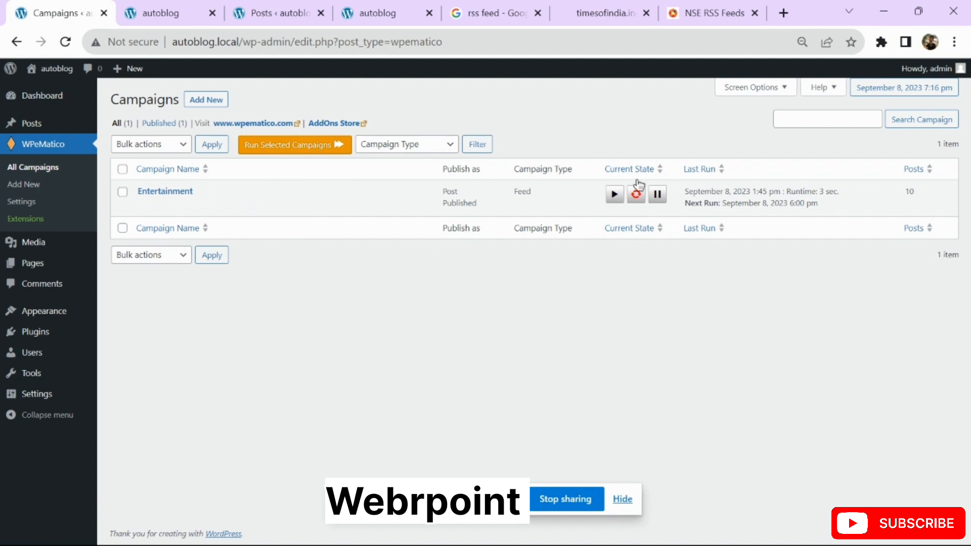
pyautogui.click(123, 192)
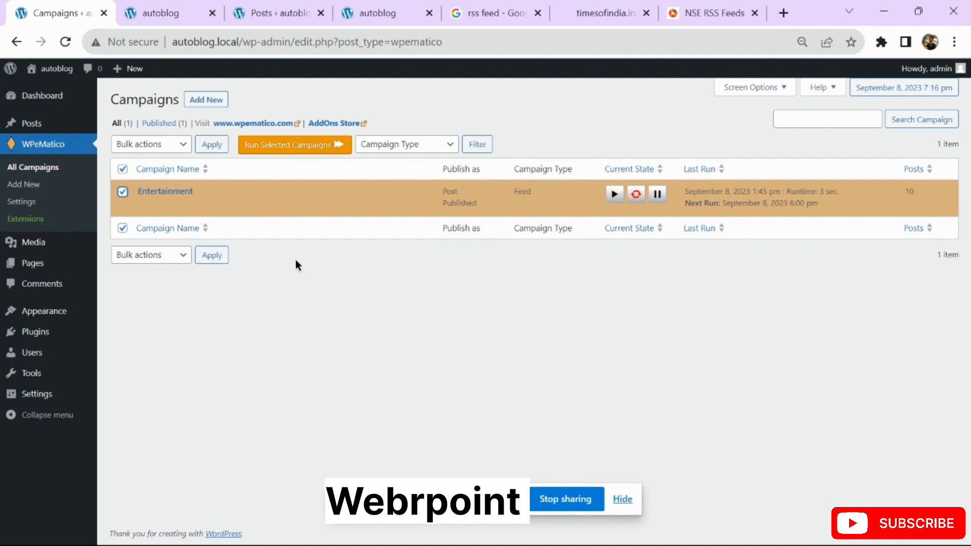
pyautogui.click(122, 193)
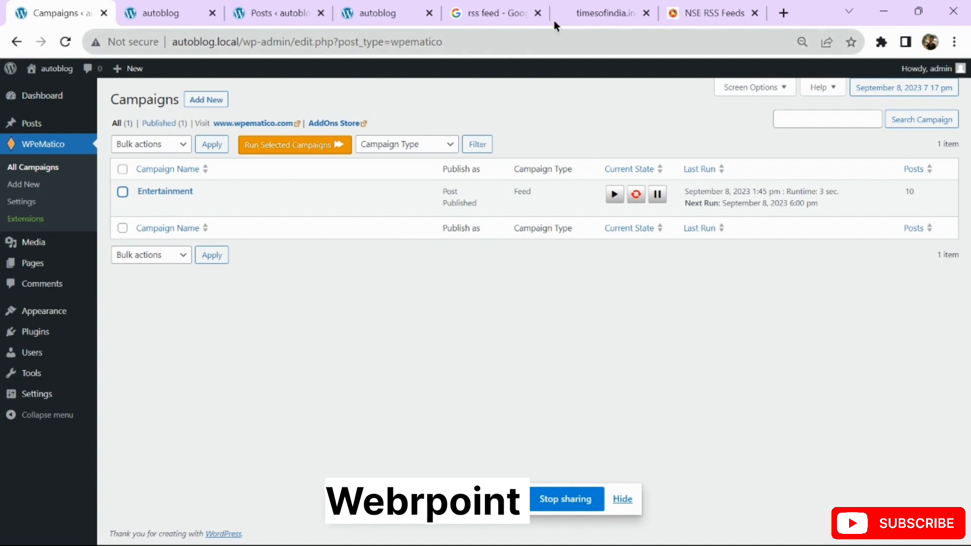
# Check the Times of India and NSE feed tabs, then return to the rss feed search results
pyautogui.click(586, 11)
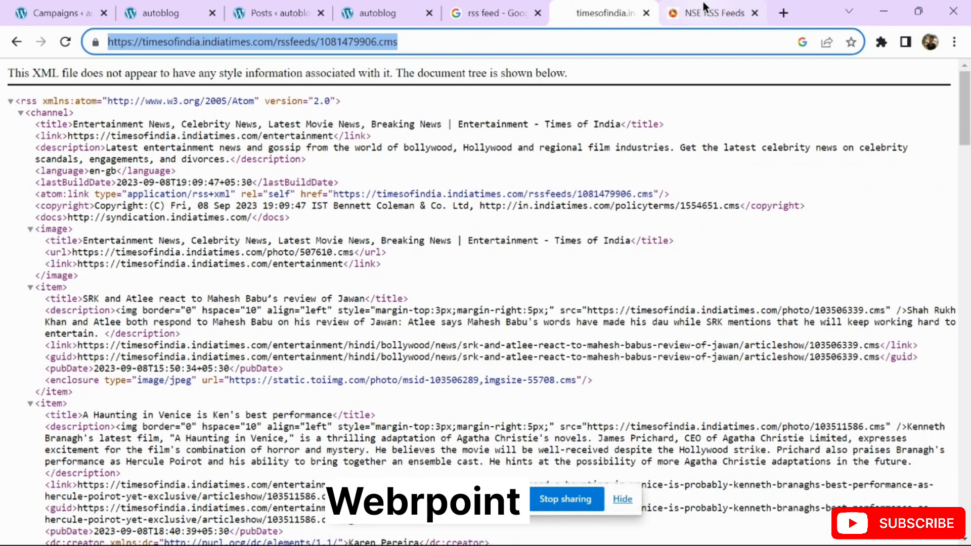
pyautogui.click(704, 7)
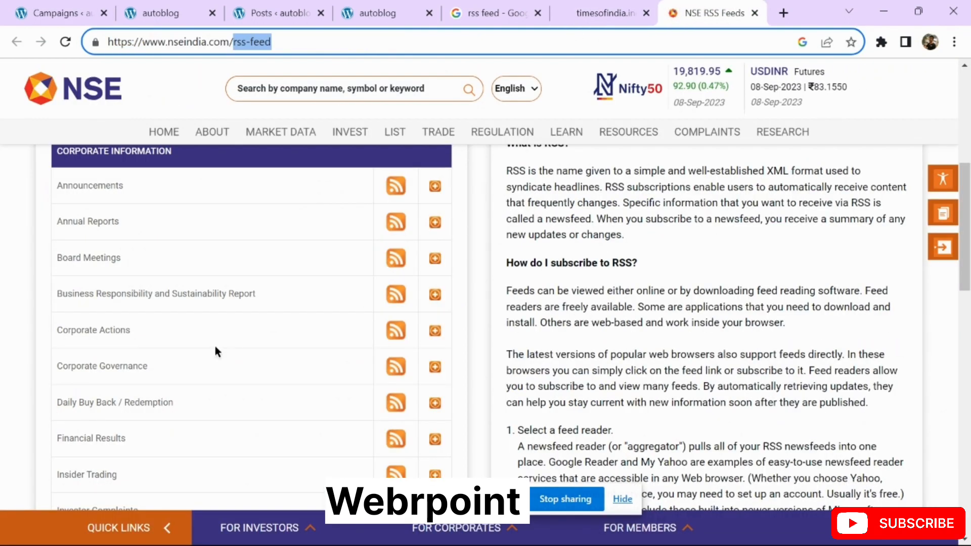
pyautogui.scroll(-3, 215, 351)
pyautogui.click(459, 7)
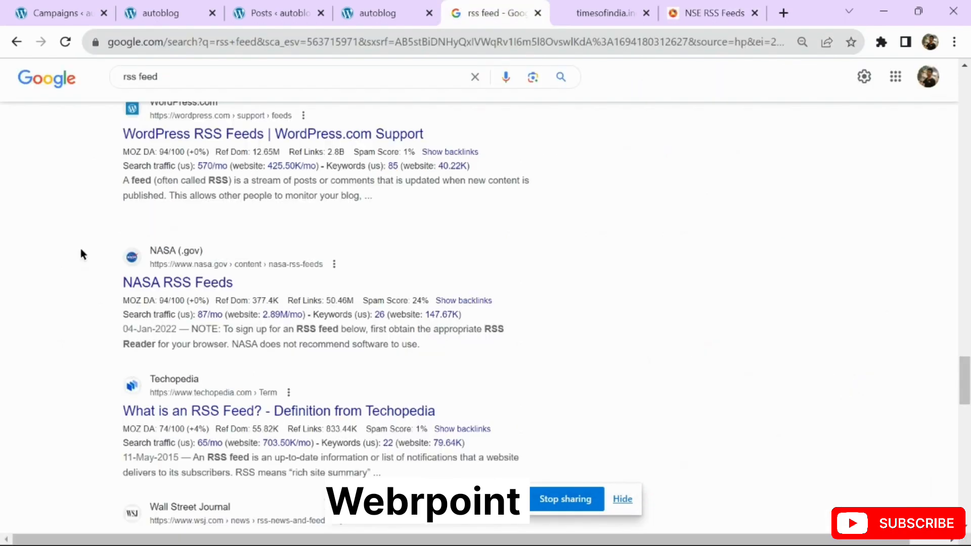
pyautogui.scroll(-10, 81, 254)
pyautogui.scroll(2, 182, 170)
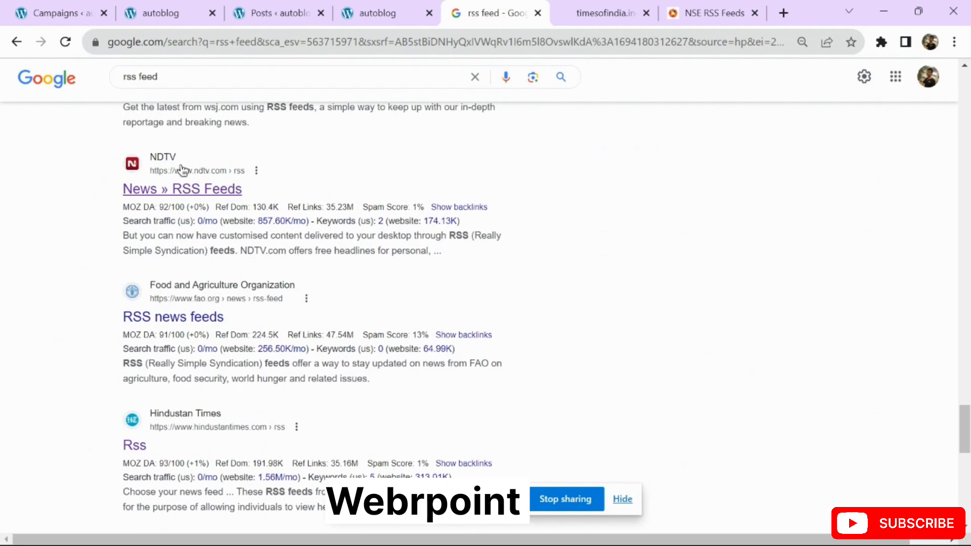
# Open NDTV's Movies RSS feed and copy its feedburner ndtvmovies-latest URL
pyautogui.click(174, 189)
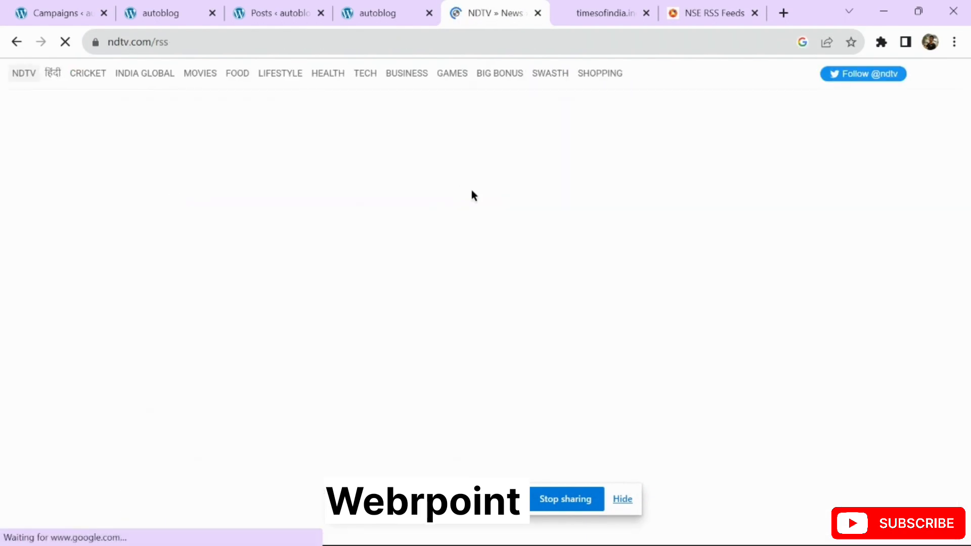
pyautogui.scroll(-9, 302, 298)
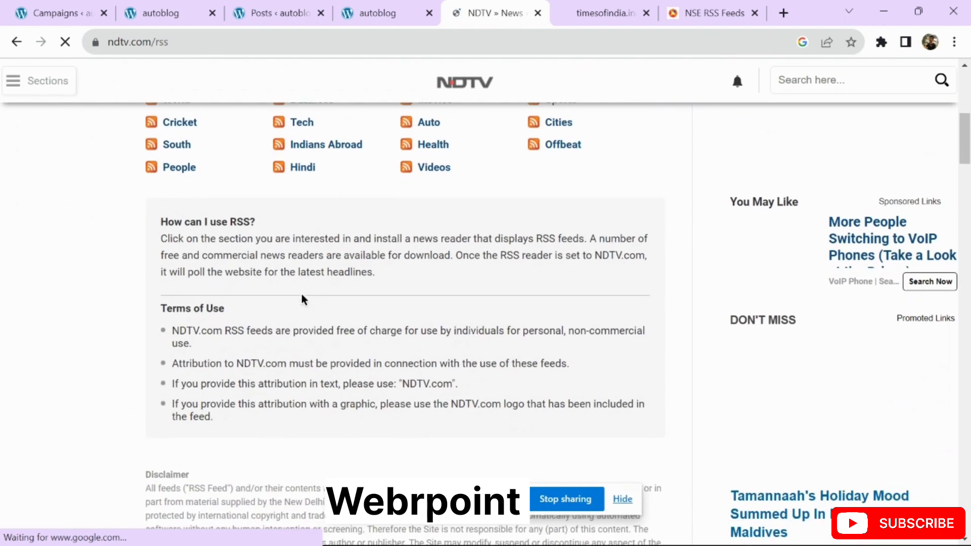
pyautogui.scroll(2, 302, 299)
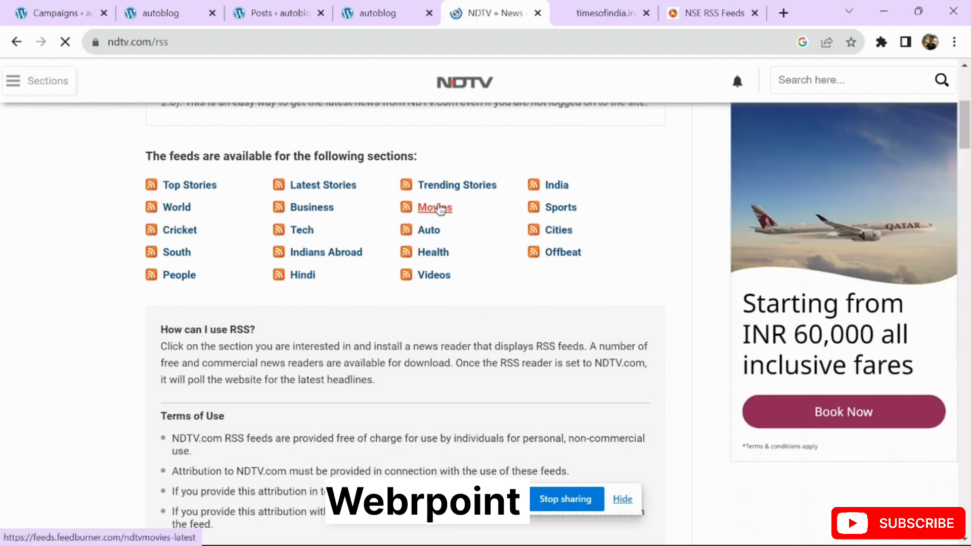
pyautogui.click(438, 208)
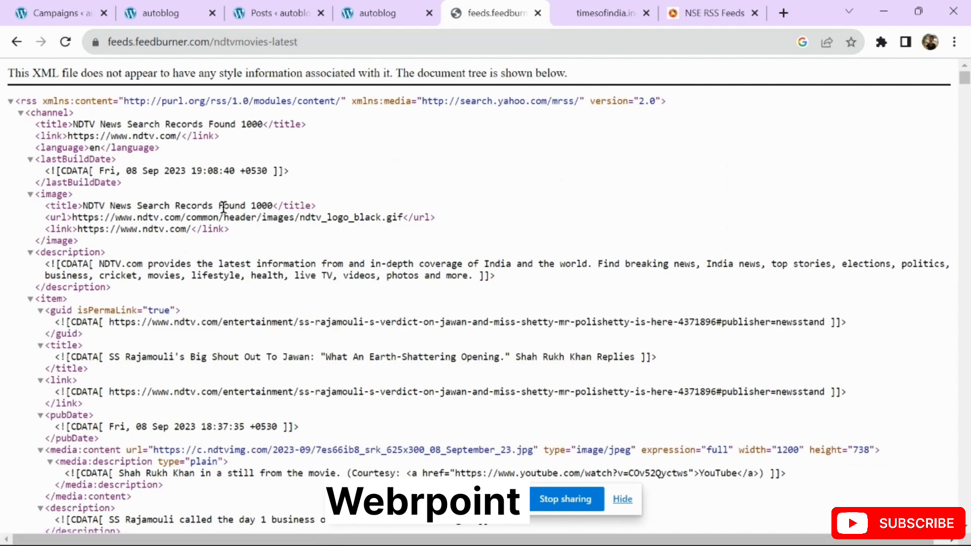
pyautogui.click(347, 43)
pyautogui.hotkey('ctrl', 'c')
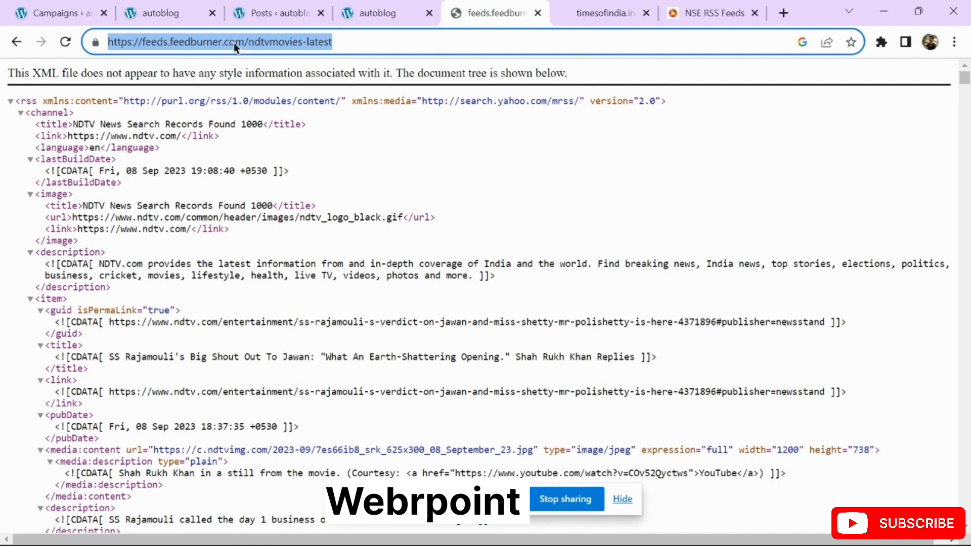
pyautogui.click(65, 12)
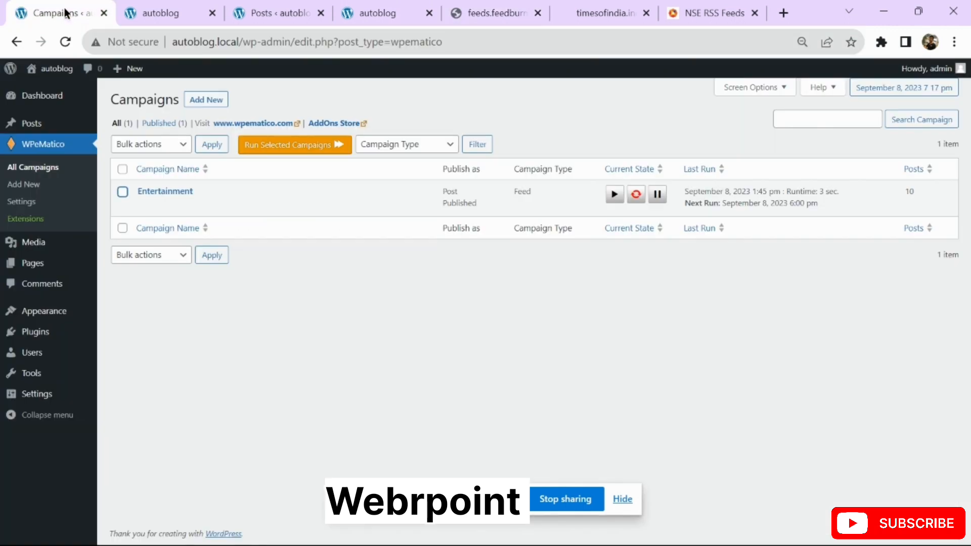
# Create a new campaign titled 'Moviee' with the pasted NDTV movies feed URL
pyautogui.click(215, 108)
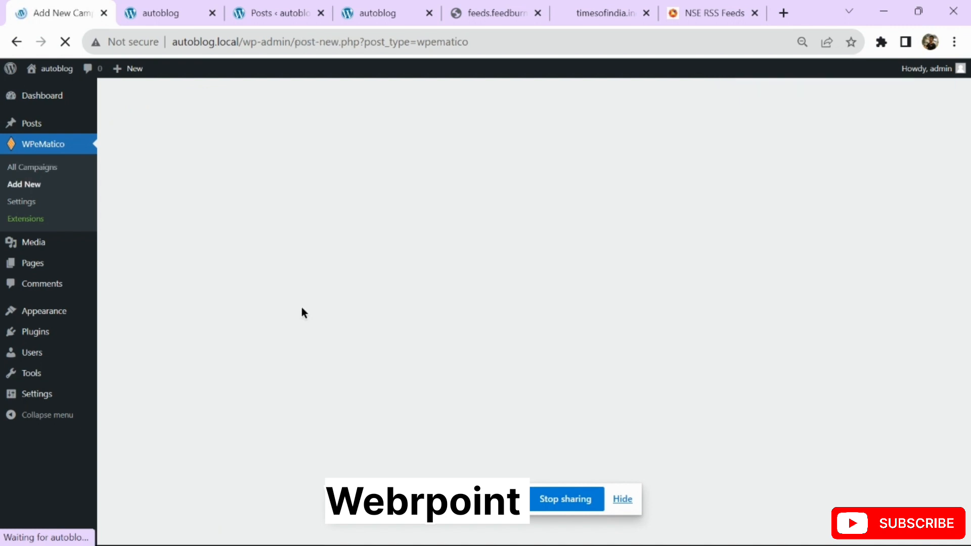
pyautogui.write('M')
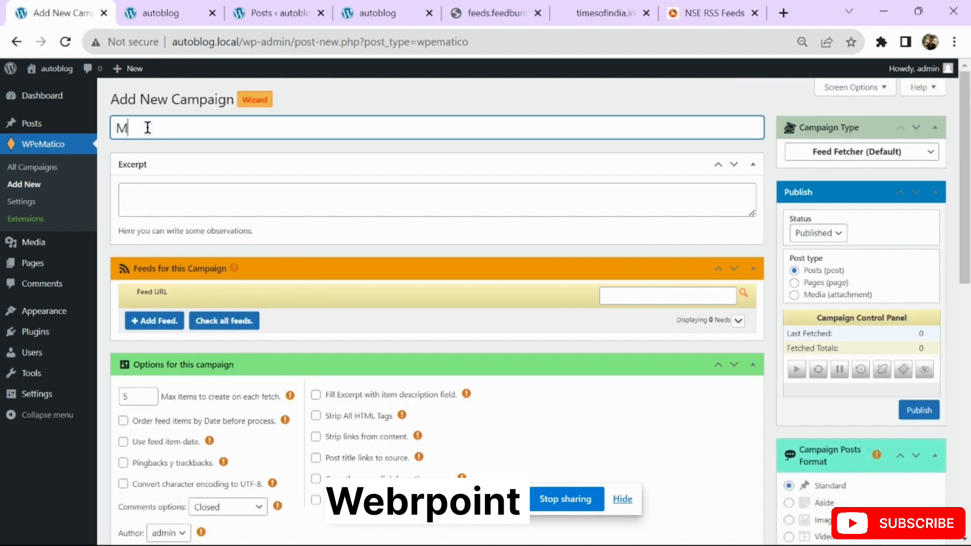
pyautogui.write('oviee')
pyautogui.scroll(-1, 233, 184)
pyautogui.scroll(-1, 227, 197)
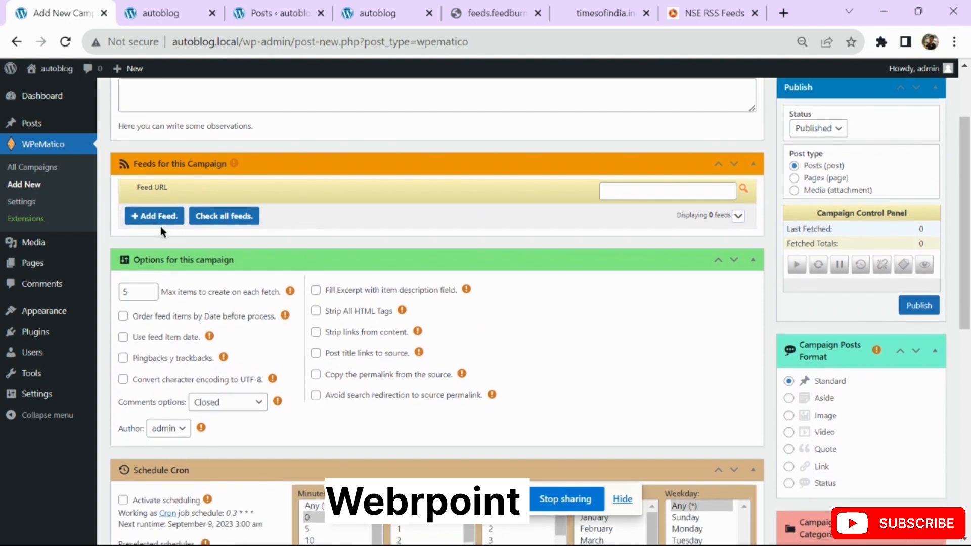
pyautogui.click(156, 218)
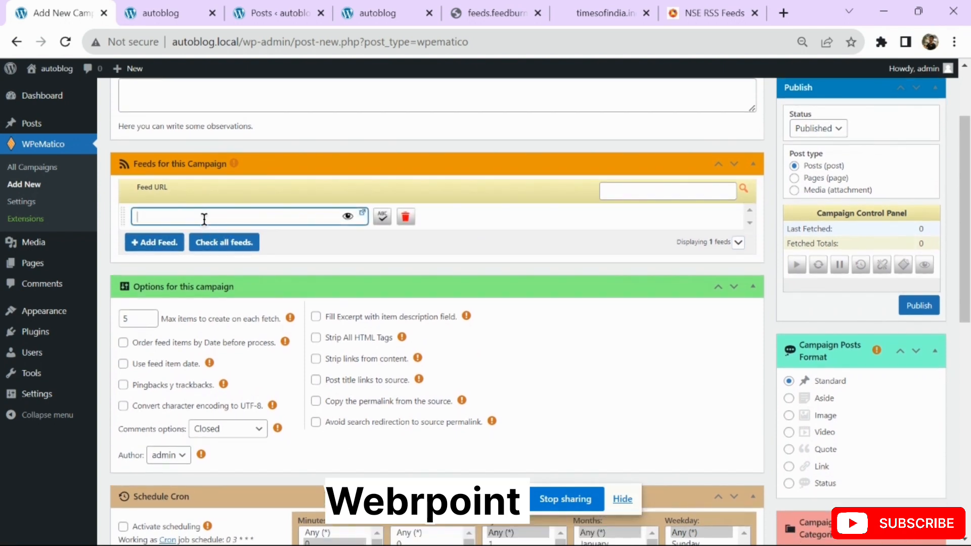
pyautogui.hotkey('ctrl', 'v')
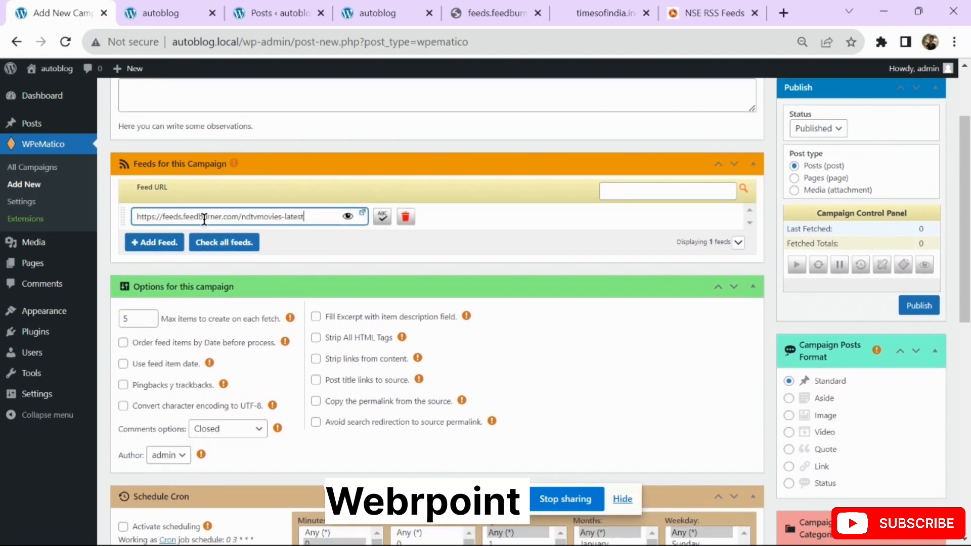
# Set max items per fetch to 8 and enable 'Use feed item date'
pyautogui.click(130, 319)
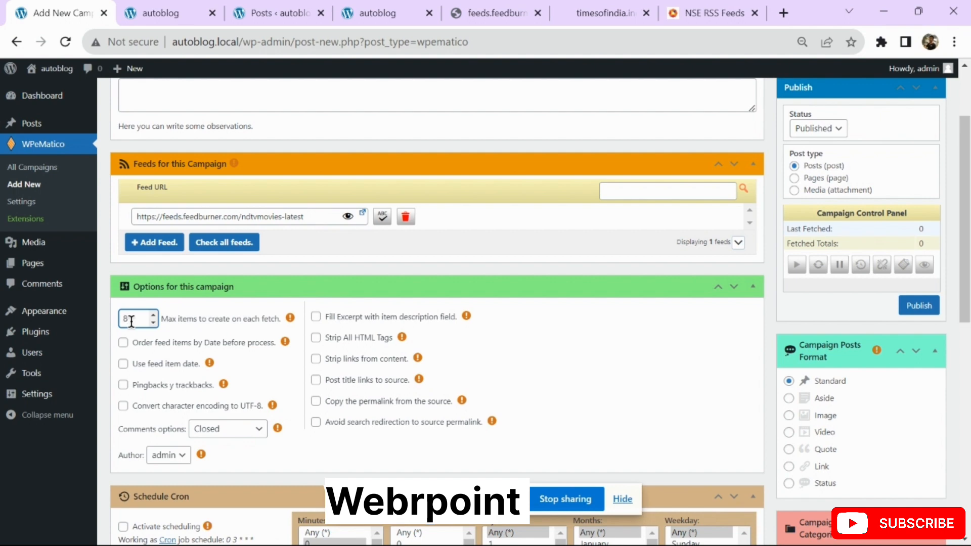
pyautogui.click(123, 365)
pyautogui.scroll(-5, 231, 337)
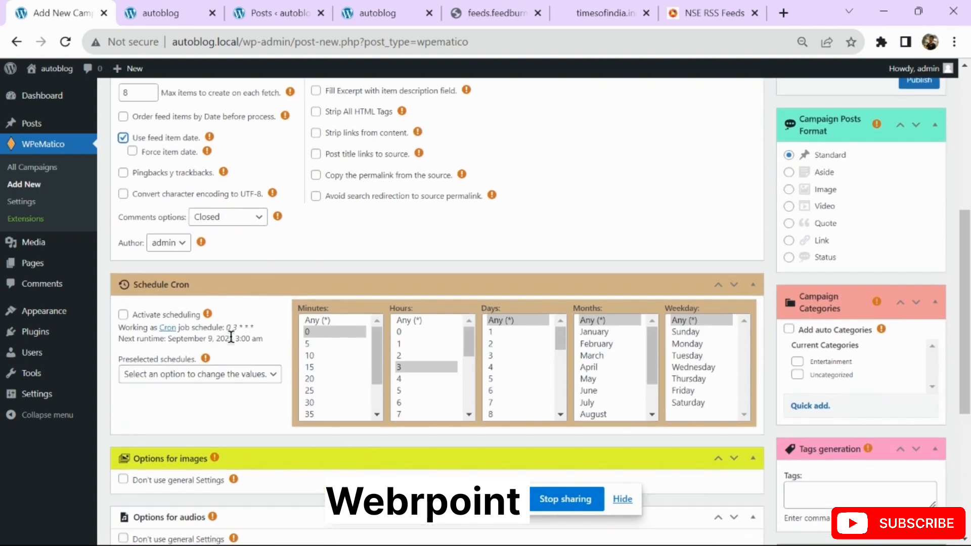
# Activate scheduling with the preset 'Every 6 hours' schedule
pyautogui.click(123, 314)
pyautogui.click(158, 387)
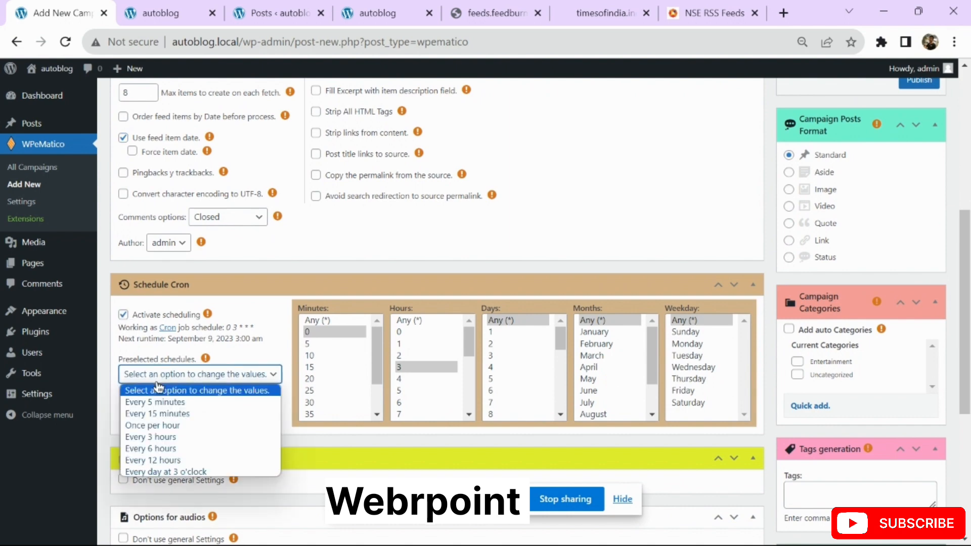
pyautogui.click(157, 448)
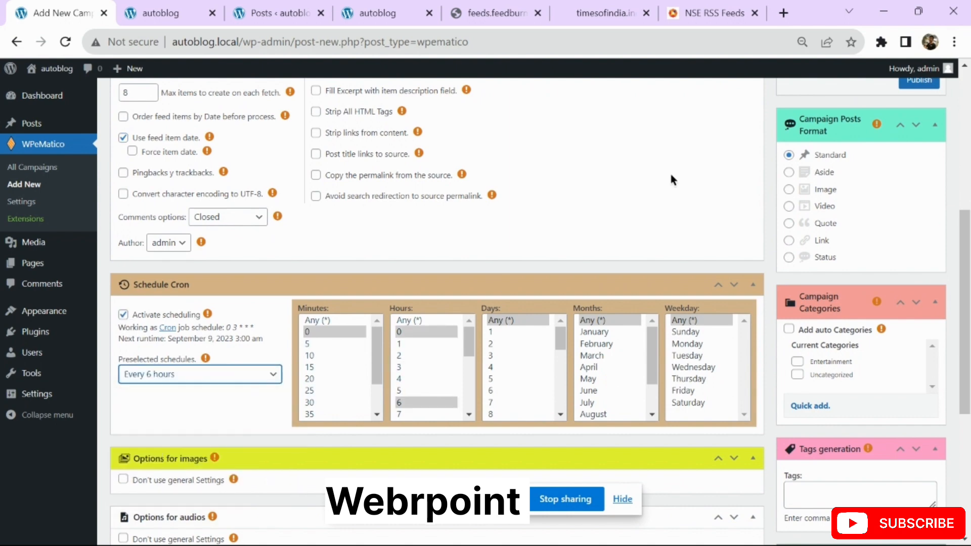
pyautogui.scroll(7, 671, 174)
pyautogui.scroll(-6, 775, 248)
pyautogui.scroll(-2, 775, 249)
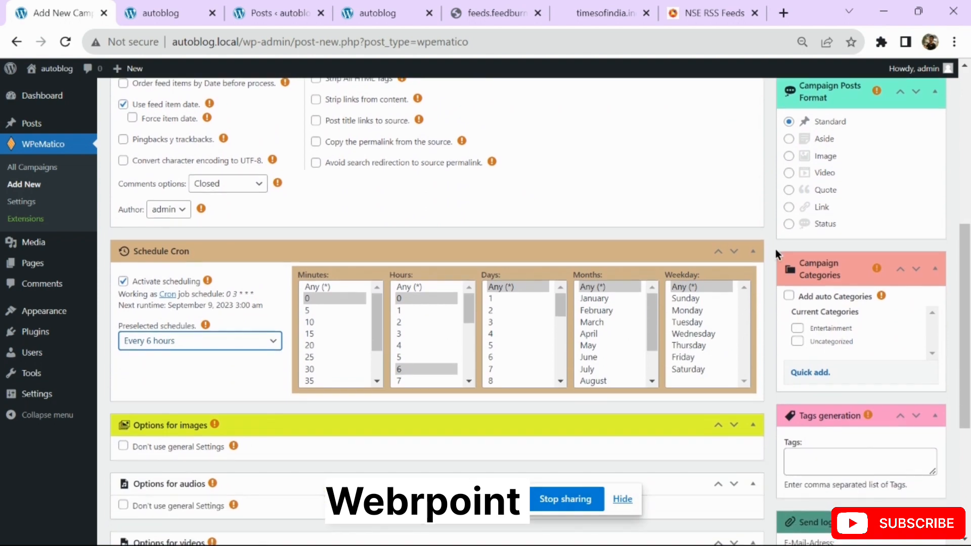
# Quick-add a 'moviee' category and publish the Moviee campaign
pyautogui.click(811, 394)
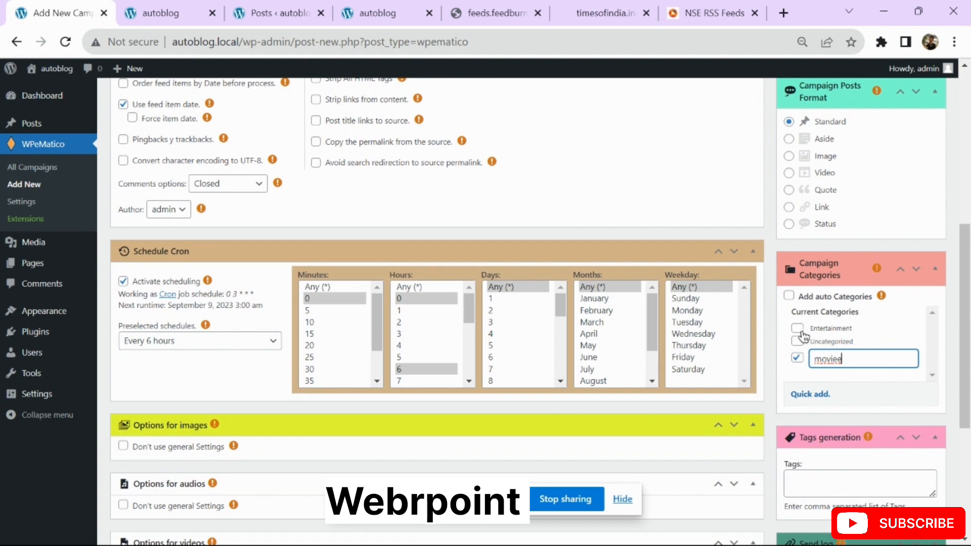
pyautogui.scroll(5, 773, 341)
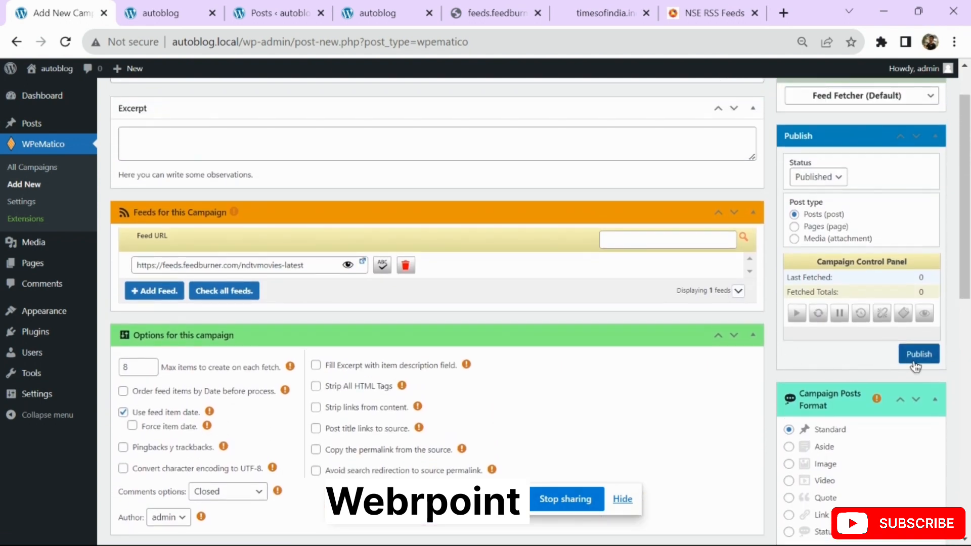
pyautogui.click(919, 355)
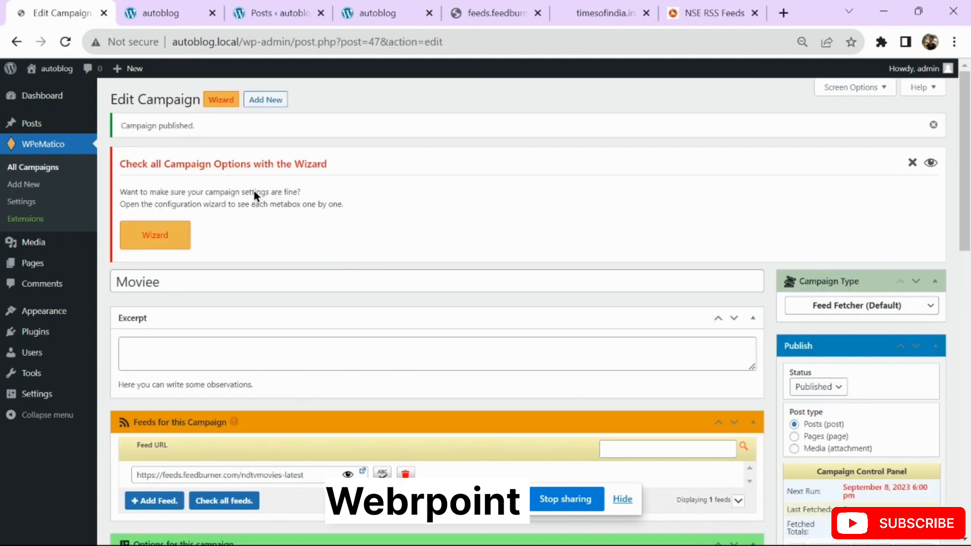
# Run the Moviee campaign from the All Campaigns list, fetching 8 posts
pyautogui.click(43, 168)
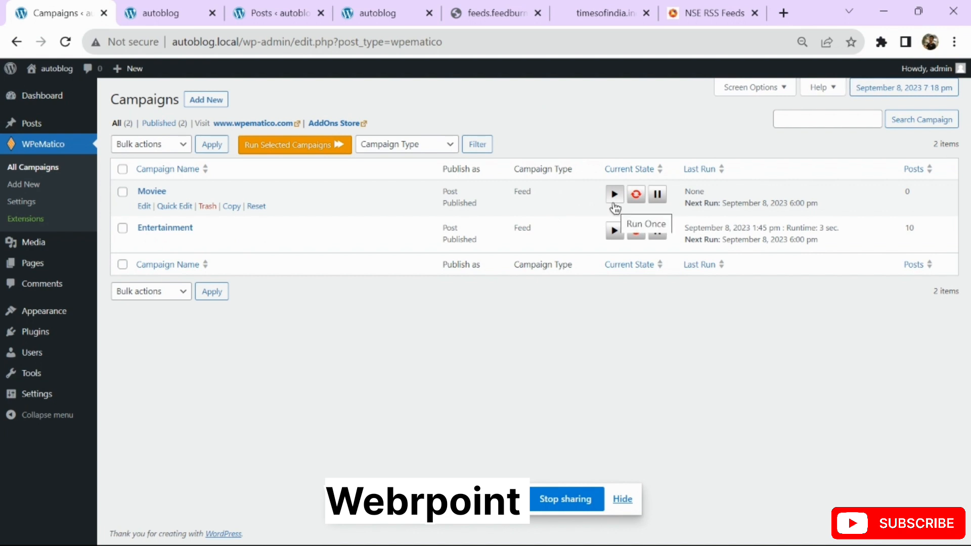
pyautogui.click(30, 121)
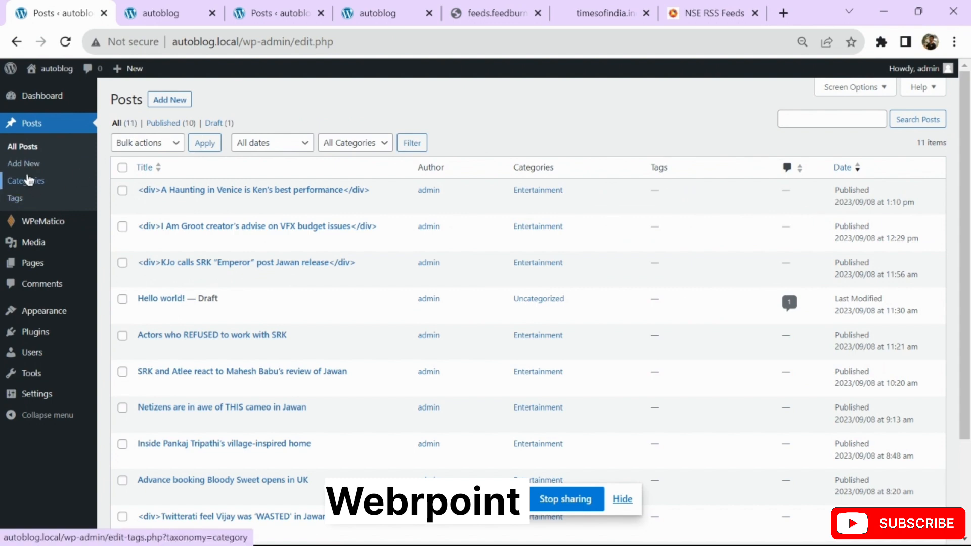
pyautogui.click(35, 223)
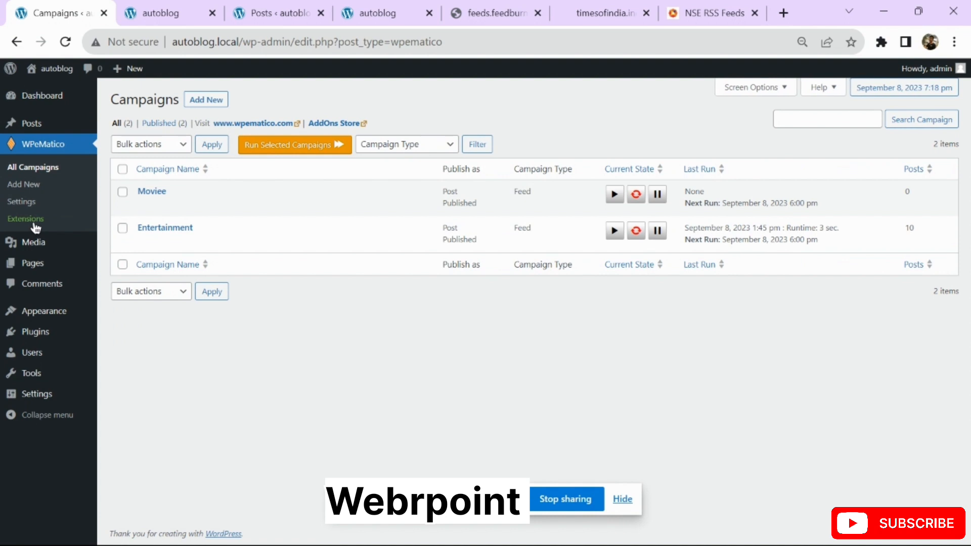
pyautogui.click(614, 195)
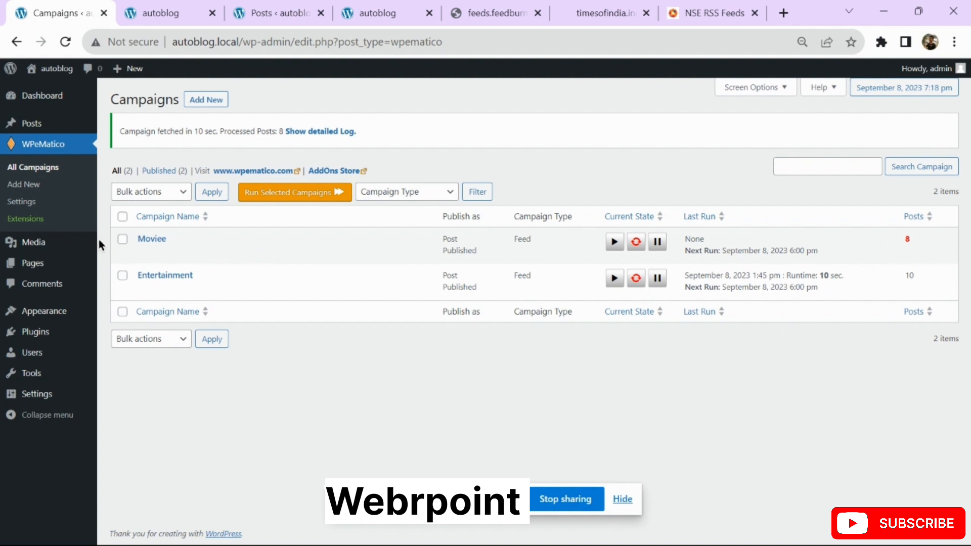
# Open the All Posts list and open the SS Rajamouli post in a new tab
pyautogui.click(23, 123)
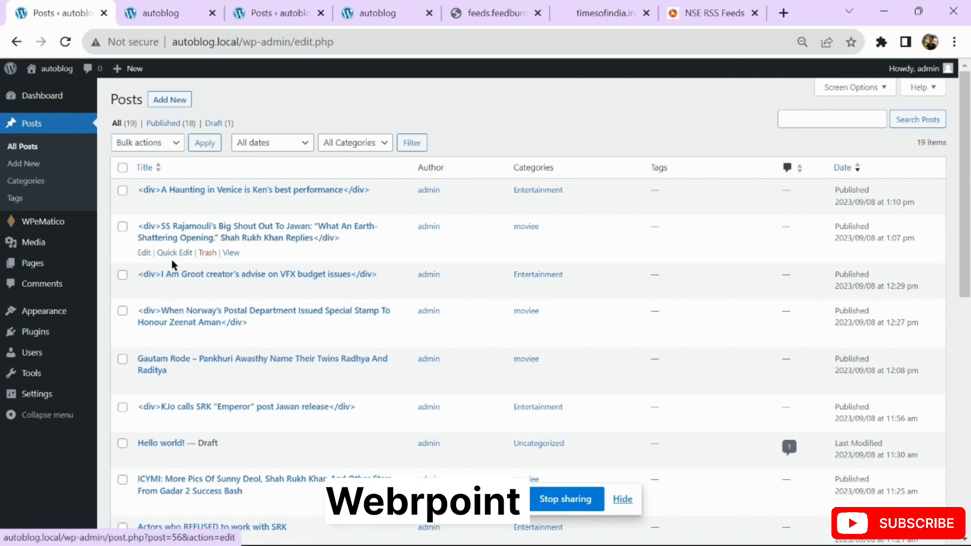
pyautogui.rightClick(233, 253)
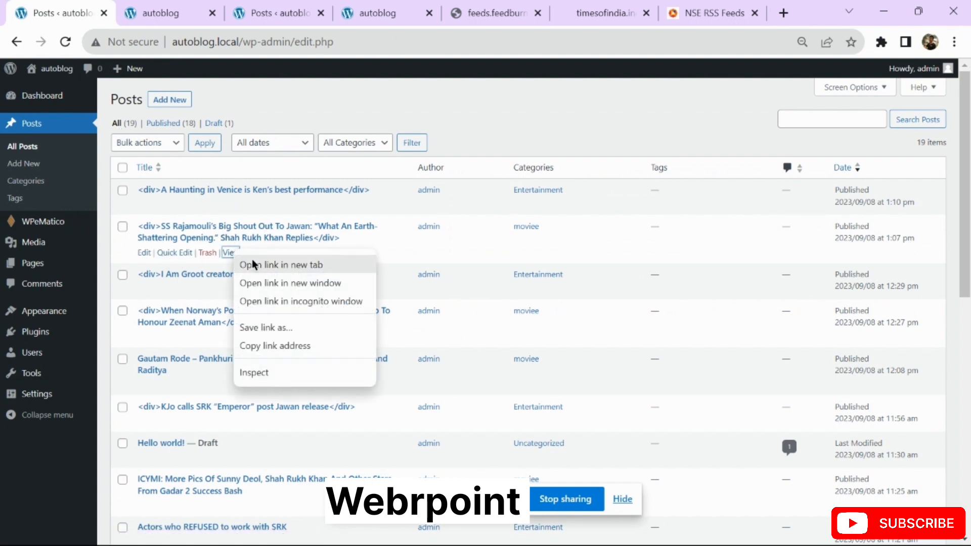
pyautogui.click(256, 265)
# Read through the SS Rajamouli post and the autoblog home page, then return to the posts list
pyautogui.click(233, 15)
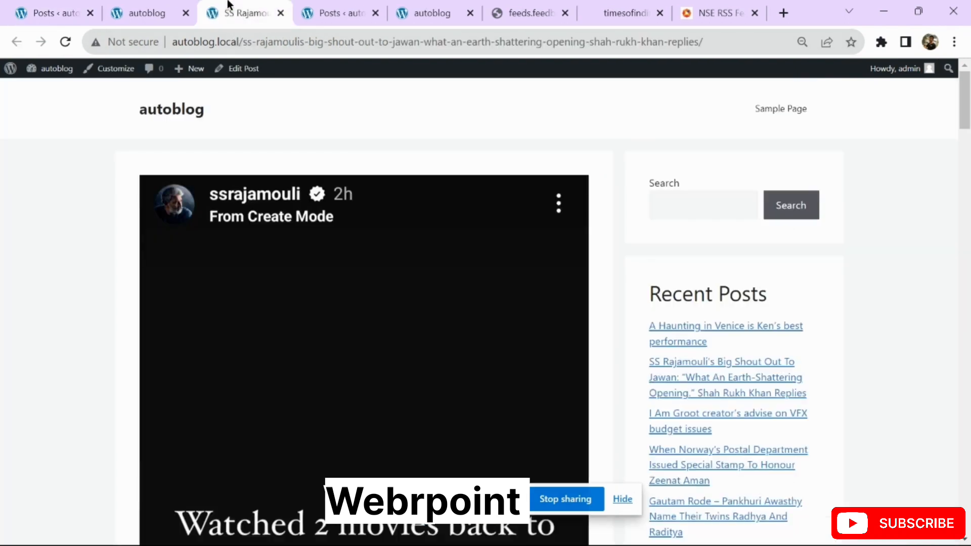
pyautogui.scroll(-8, 56, 303)
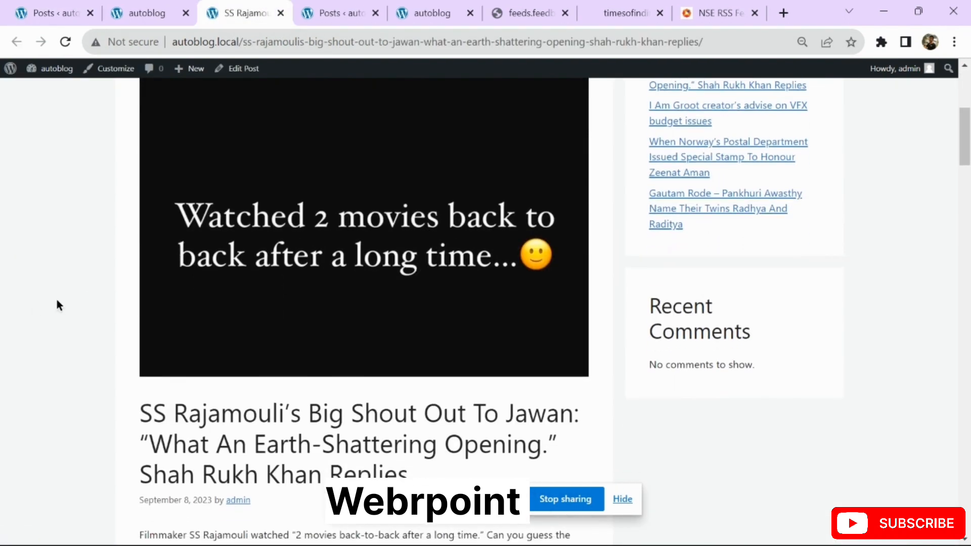
pyautogui.scroll(-12, 57, 304)
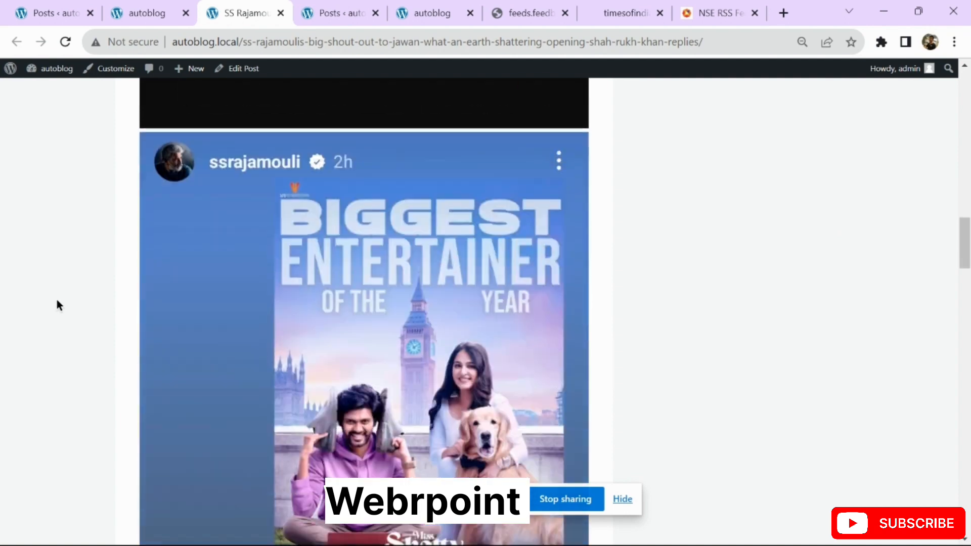
pyautogui.scroll(-12, 58, 305)
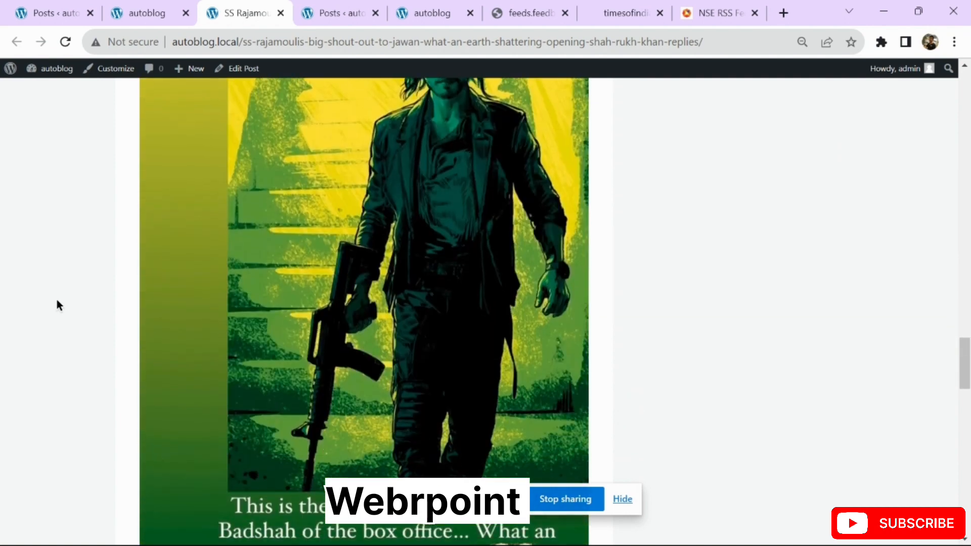
pyautogui.scroll(2, 57, 305)
pyautogui.scroll(-14, 57, 305)
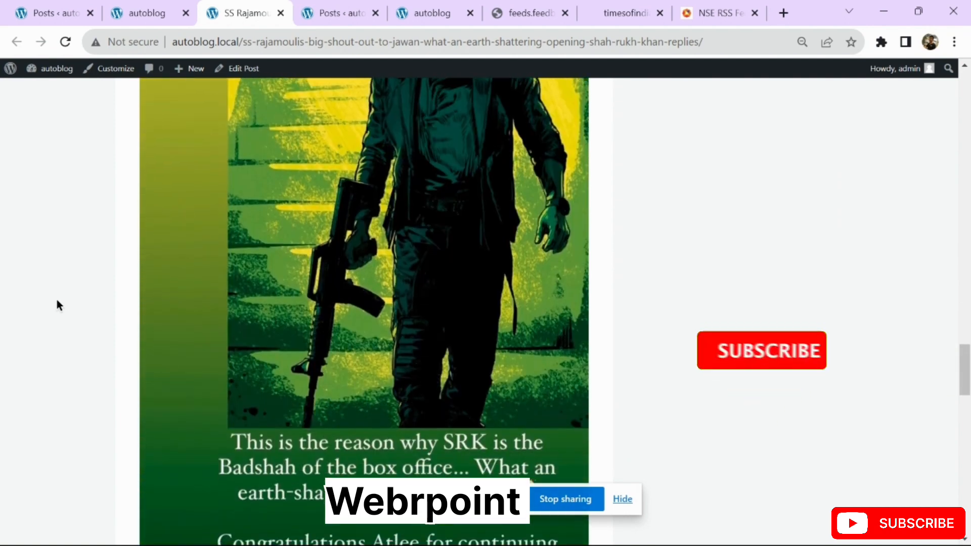
pyautogui.scroll(-6, 57, 305)
pyautogui.scroll(20, 57, 305)
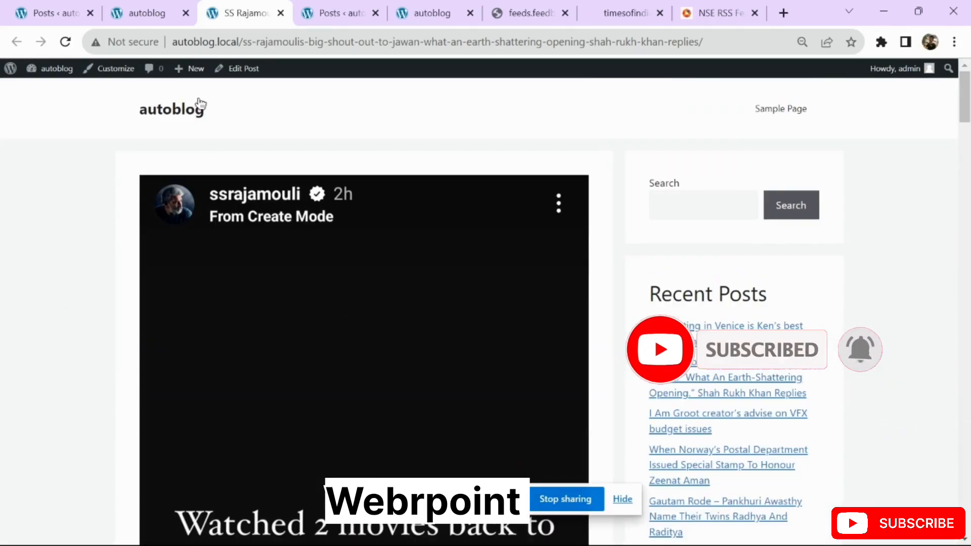
pyautogui.click(166, 110)
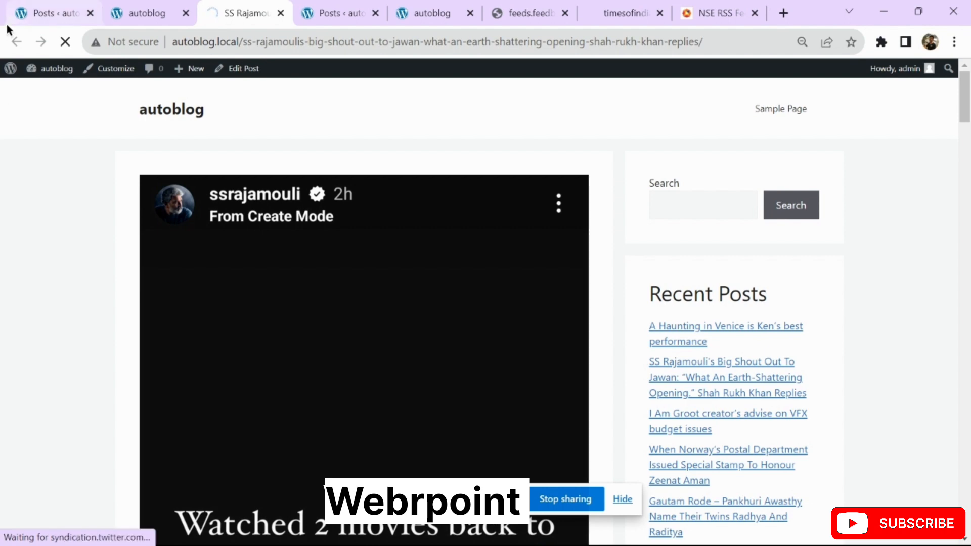
pyautogui.click(56, 15)
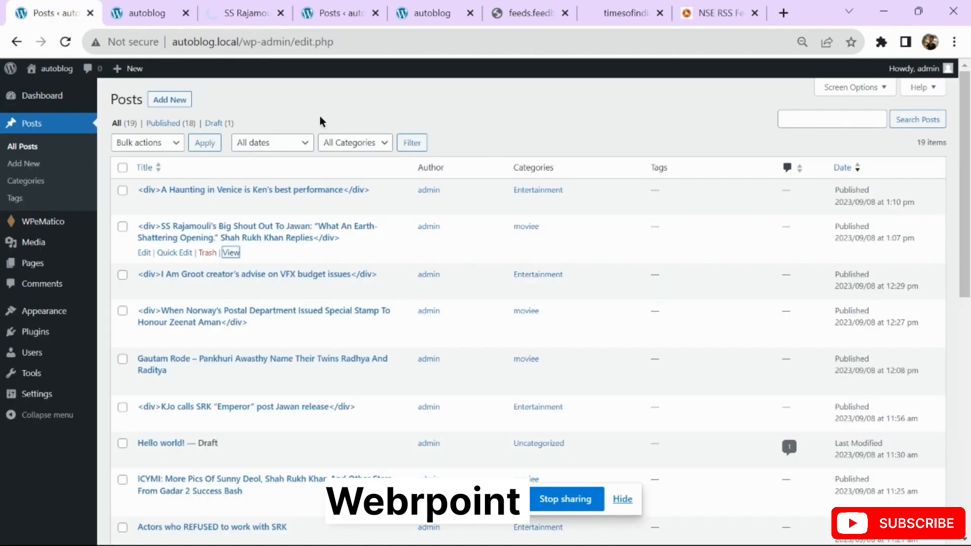